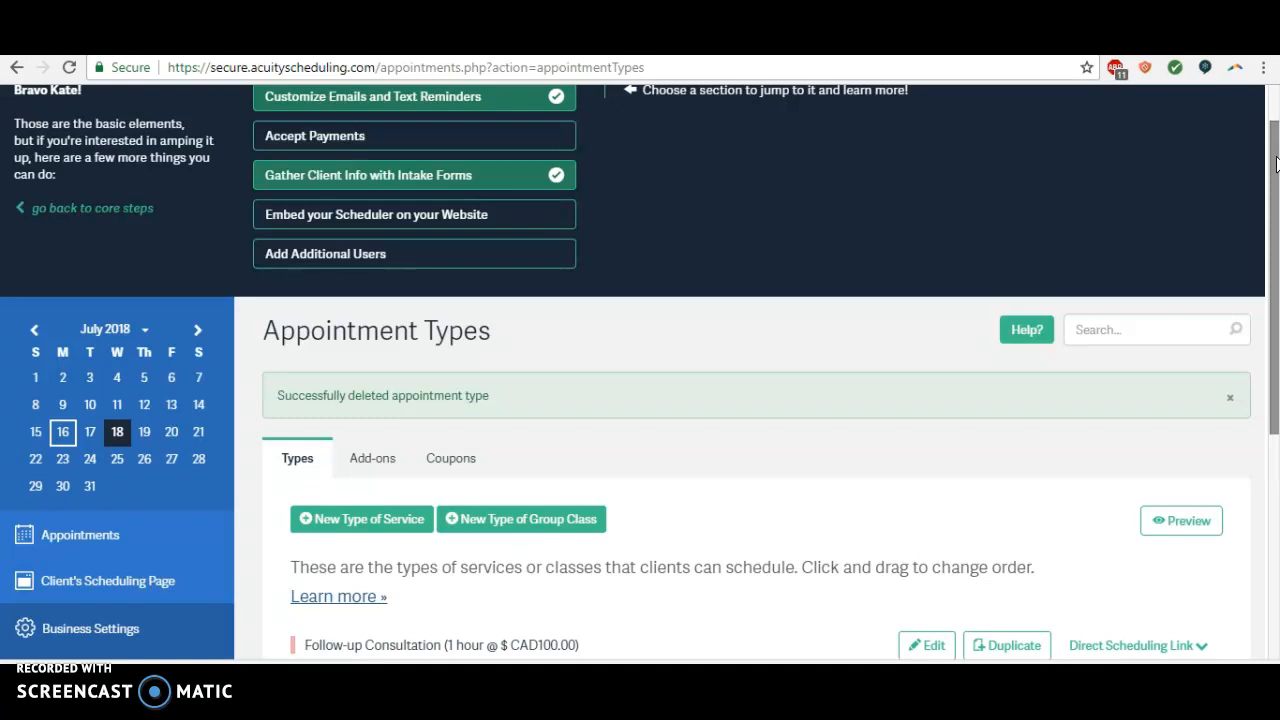
Step: Start a new type of service under the appointment types and name it "FREE Nutrition Consultation"
drag(1276, 164, 1263, 116)
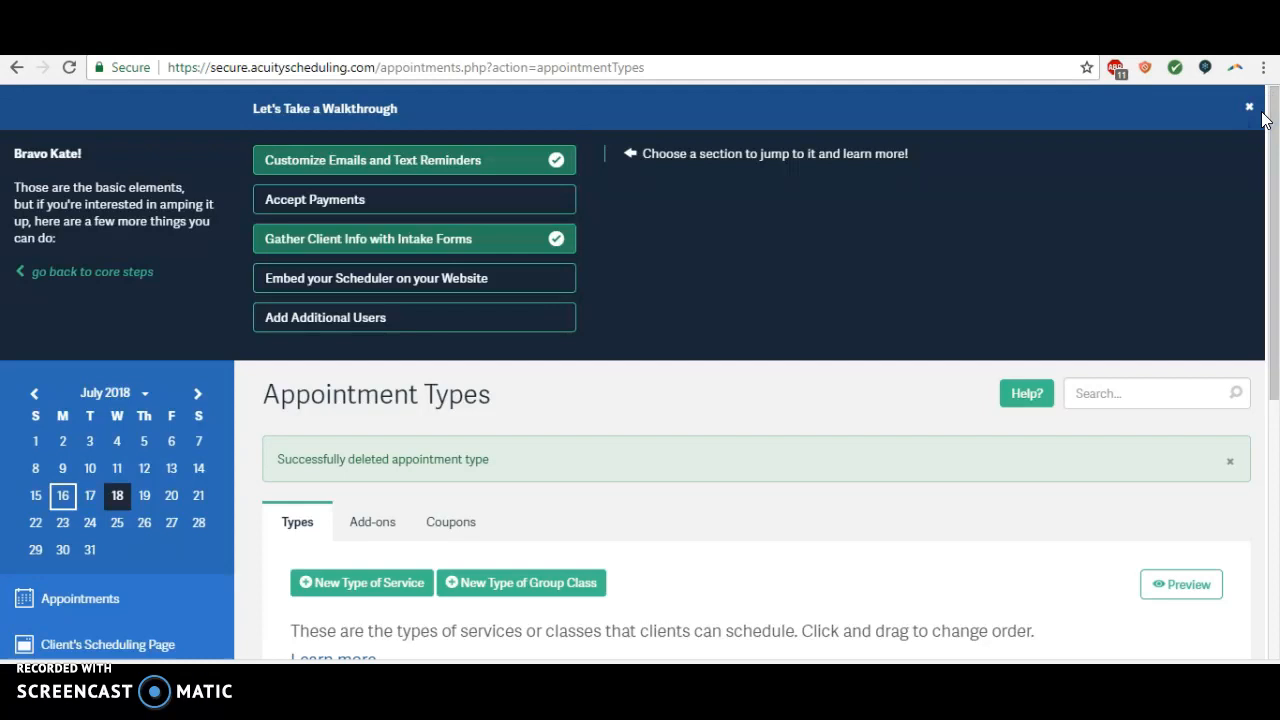
drag(1272, 112, 1276, 258)
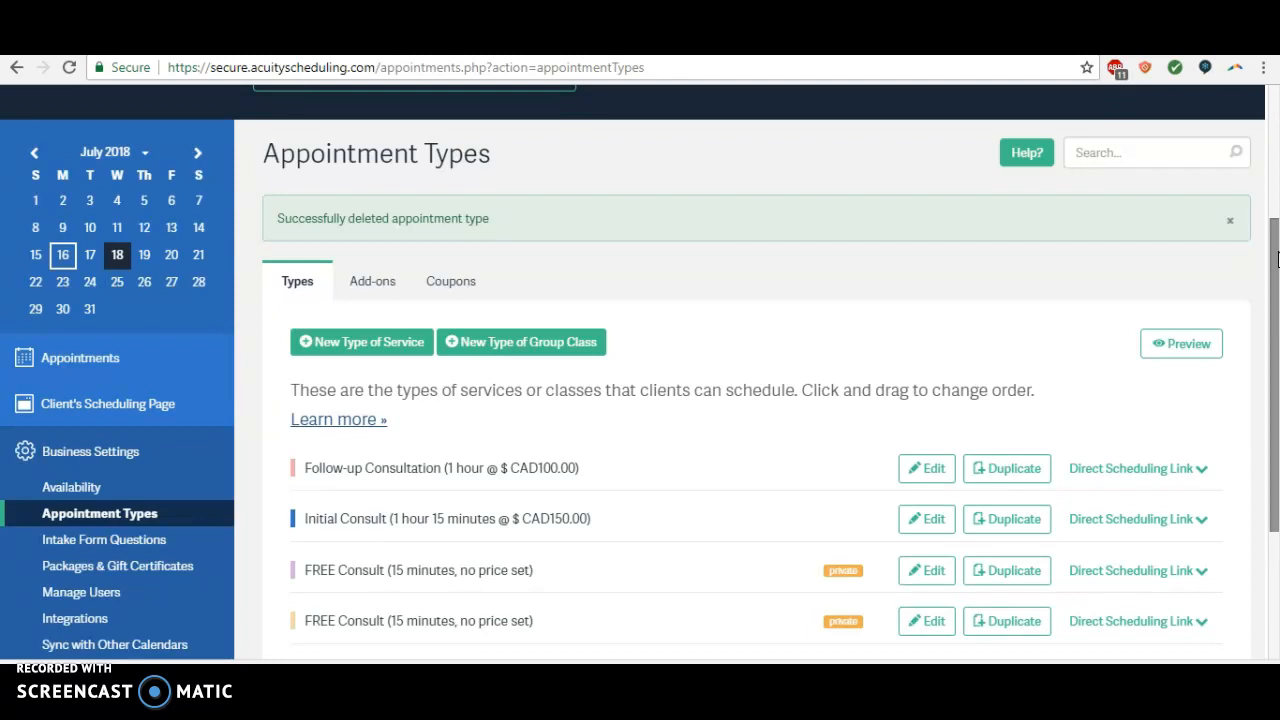
drag(1276, 258, 1276, 310)
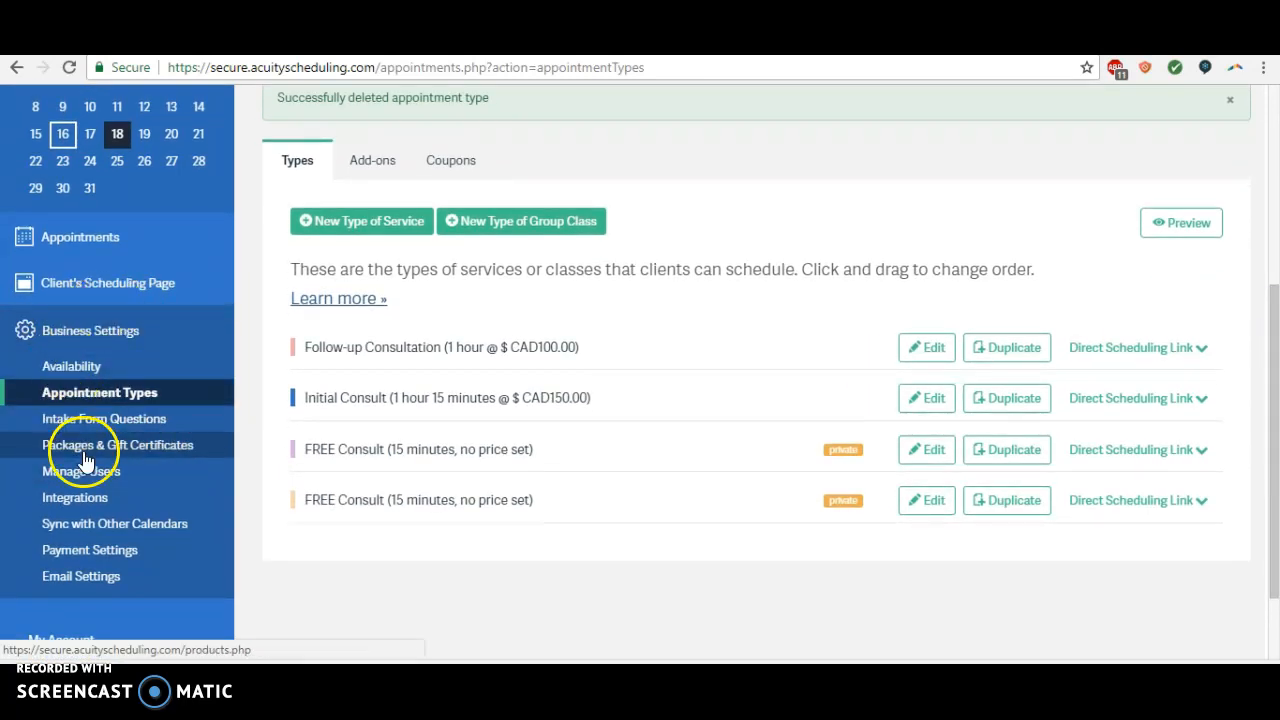
click(60, 392)
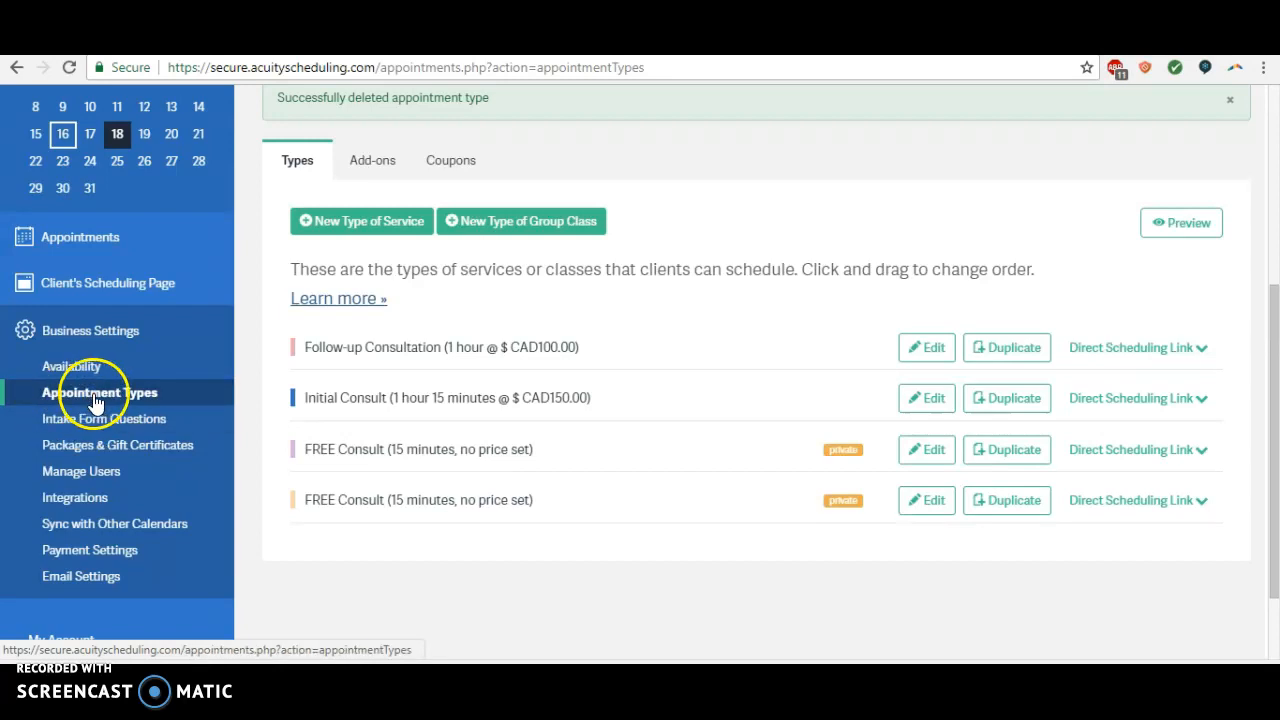
click(358, 225)
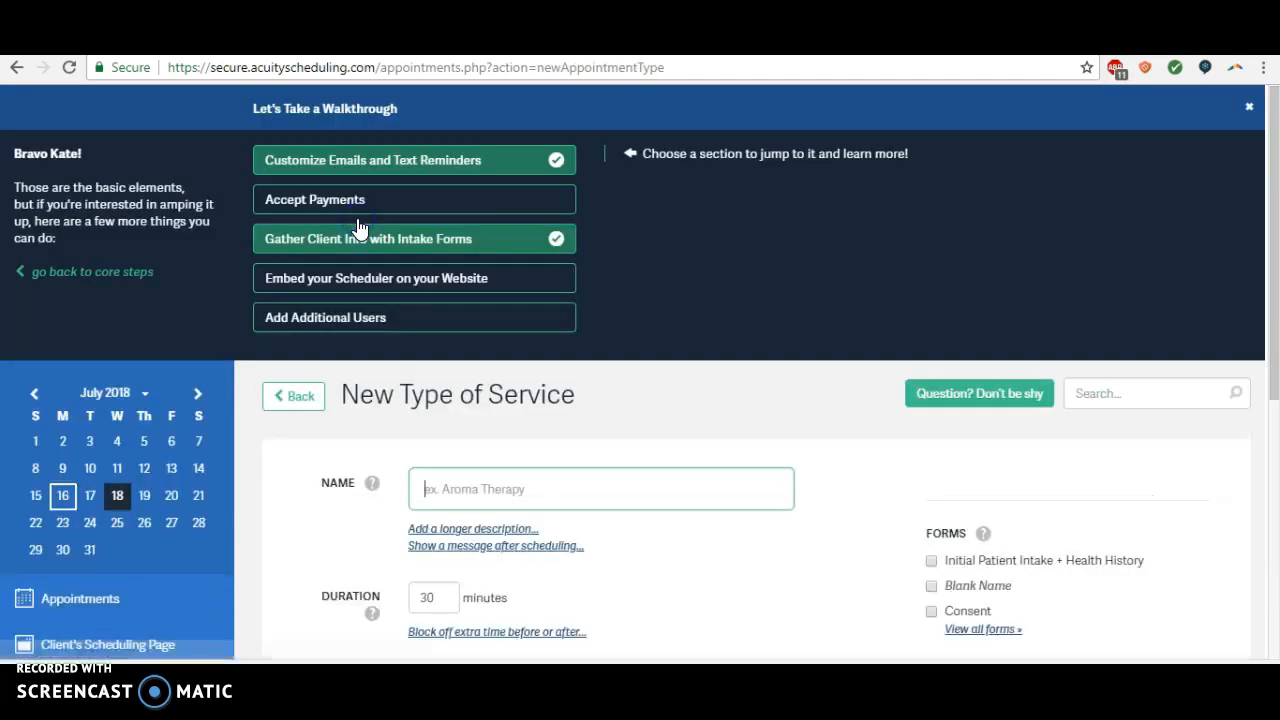
drag(1274, 210, 1275, 340)
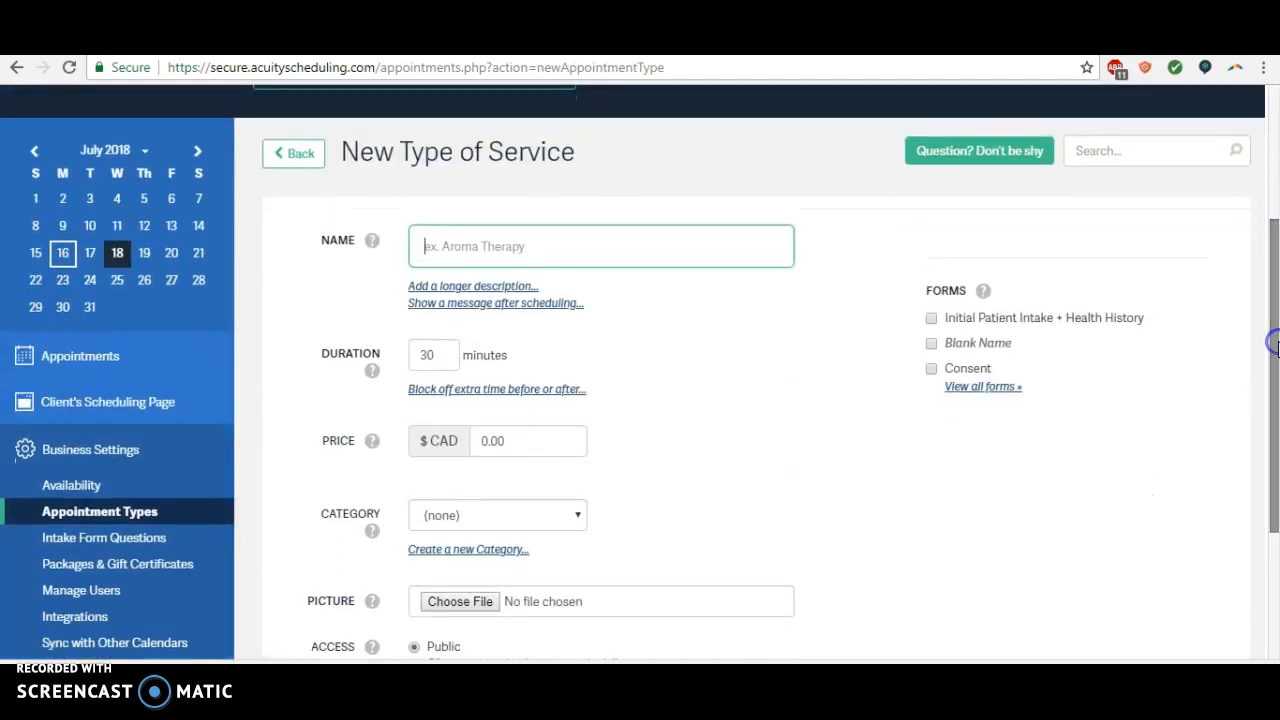
text(F)
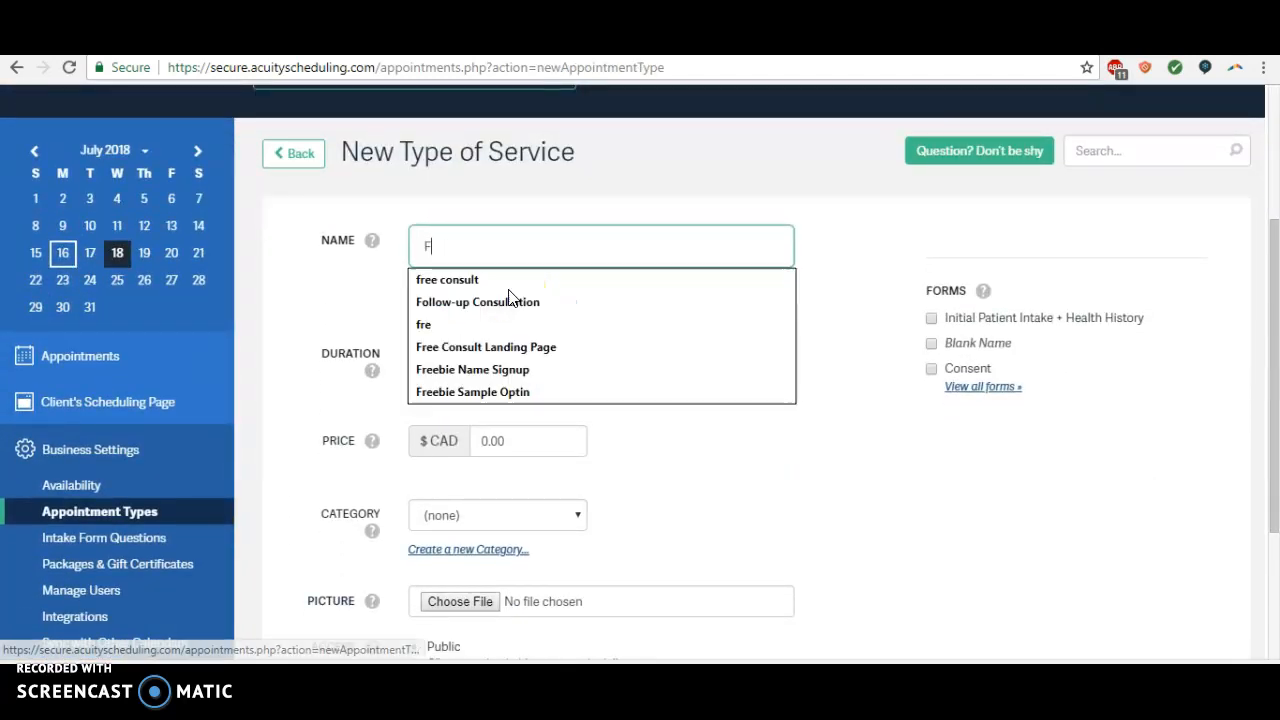
text(REE Nut)
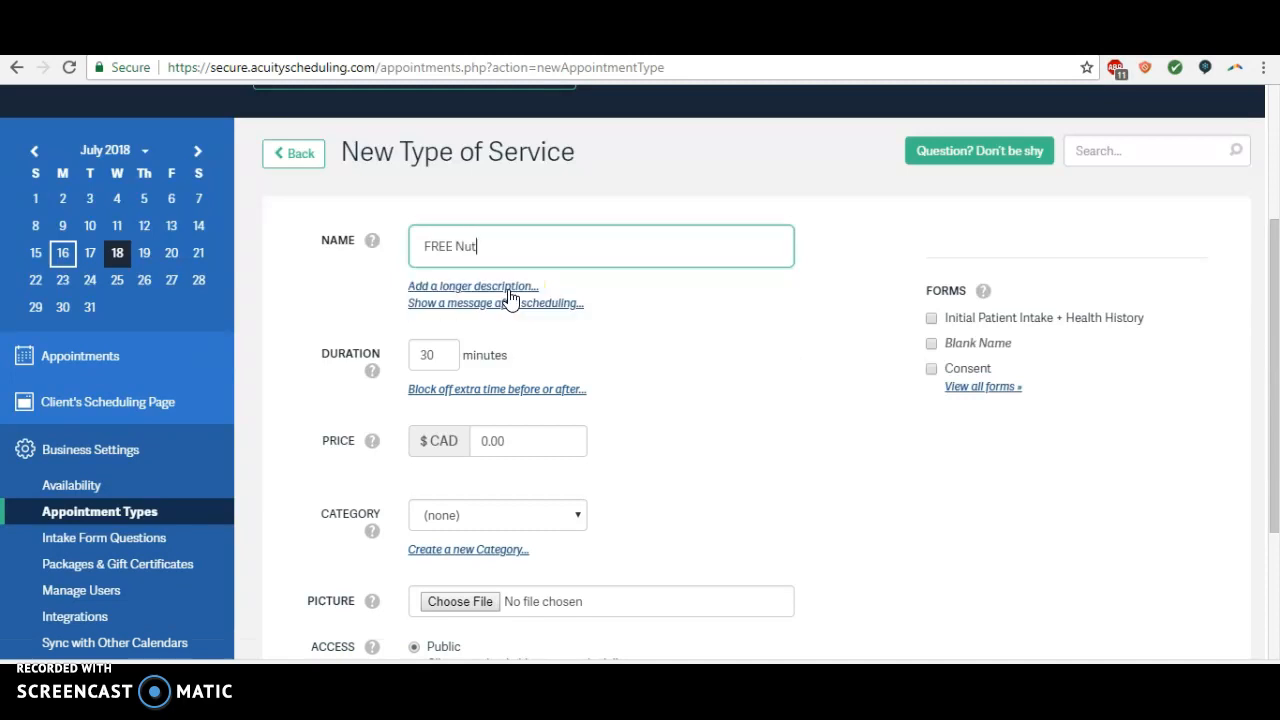
text(rition Consultation)
Step: Set the new service's duration to 15 minutes
drag(1272, 228, 1275, 262)
double_click(429, 290)
text(15)
click(576, 296)
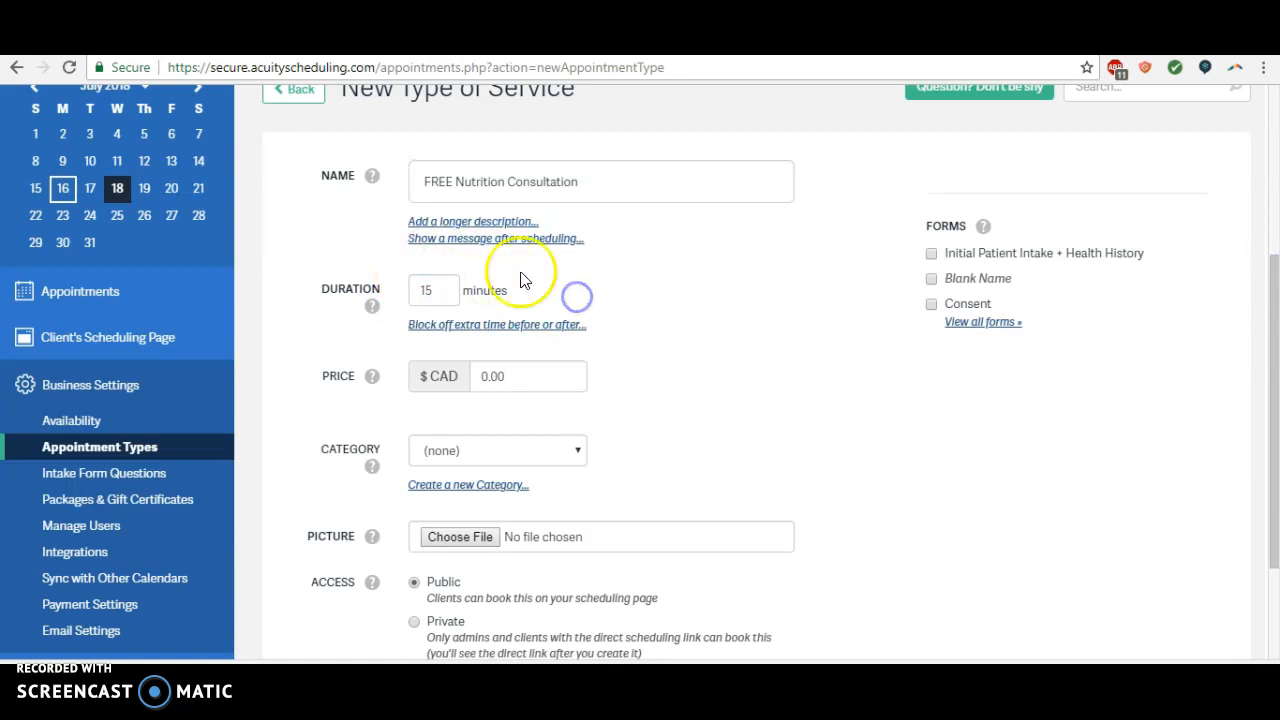
Step: Add the longer description field and the confirmation page message field to the service form
click(450, 224)
click(444, 304)
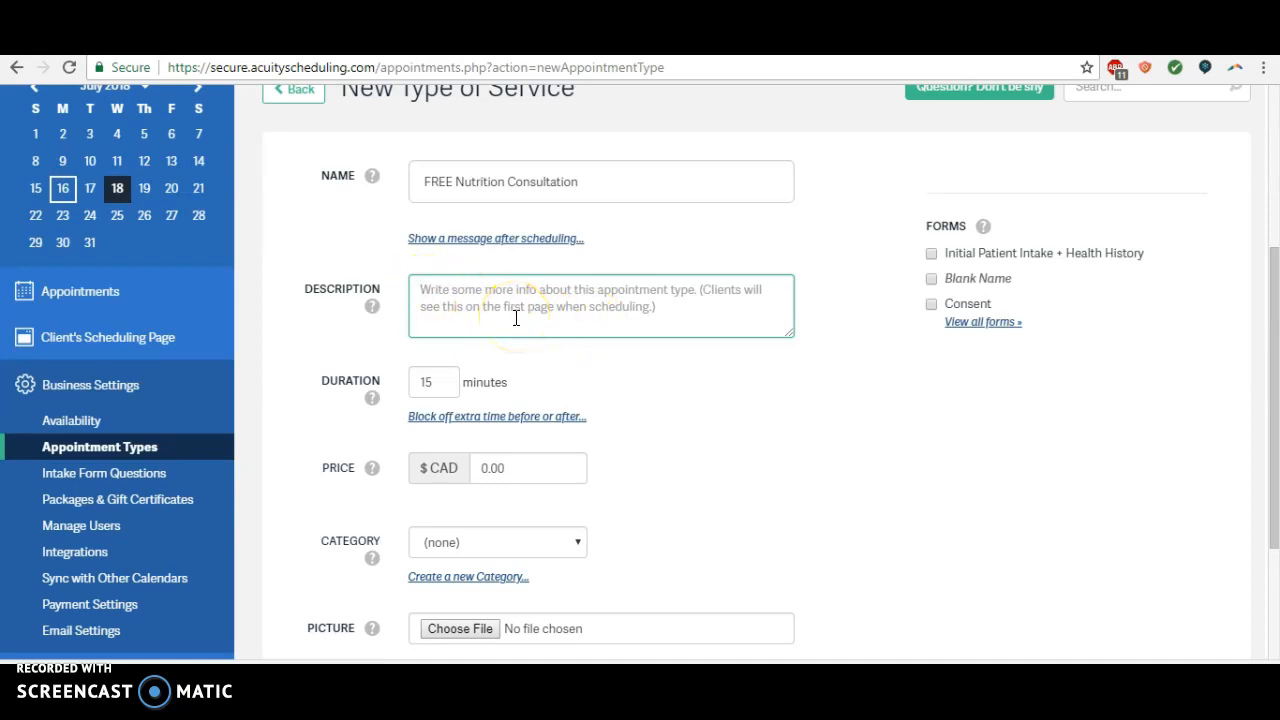
click(497, 240)
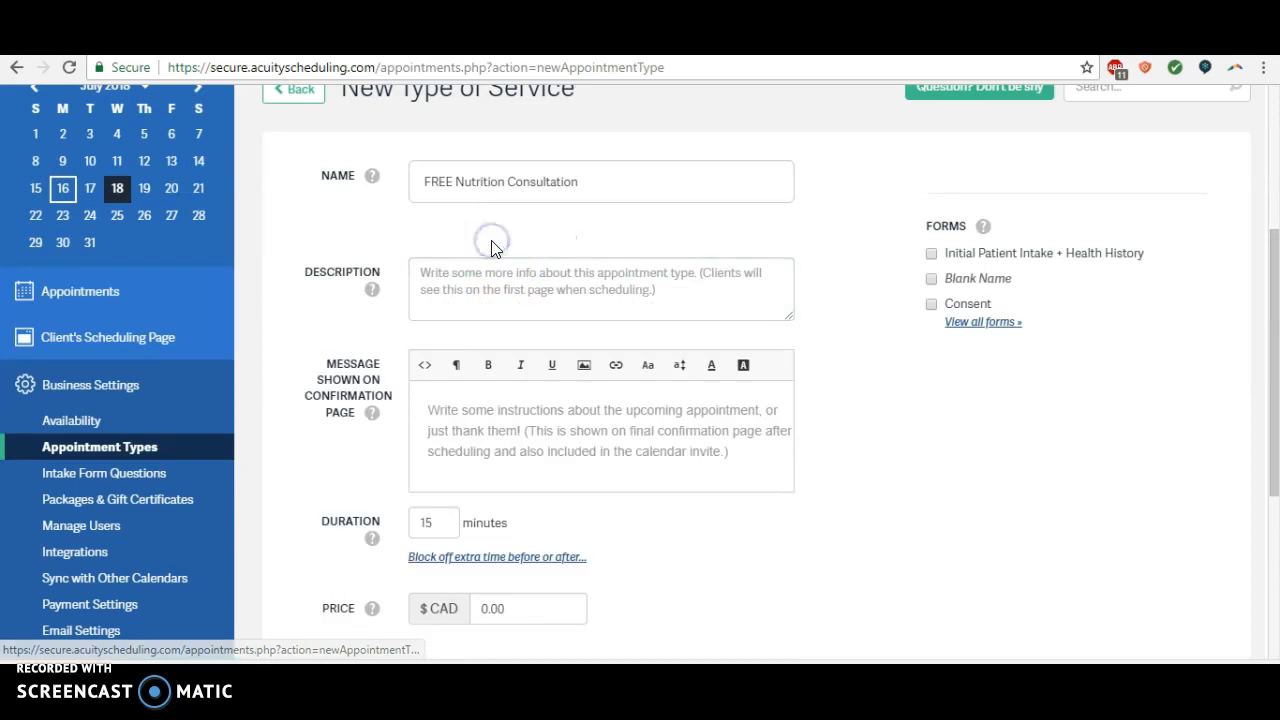
Step: Begin the confirmation page message with "Success! You're booked in for your Free Nutrition Consultation!"
drag(1275, 245, 1275, 300)
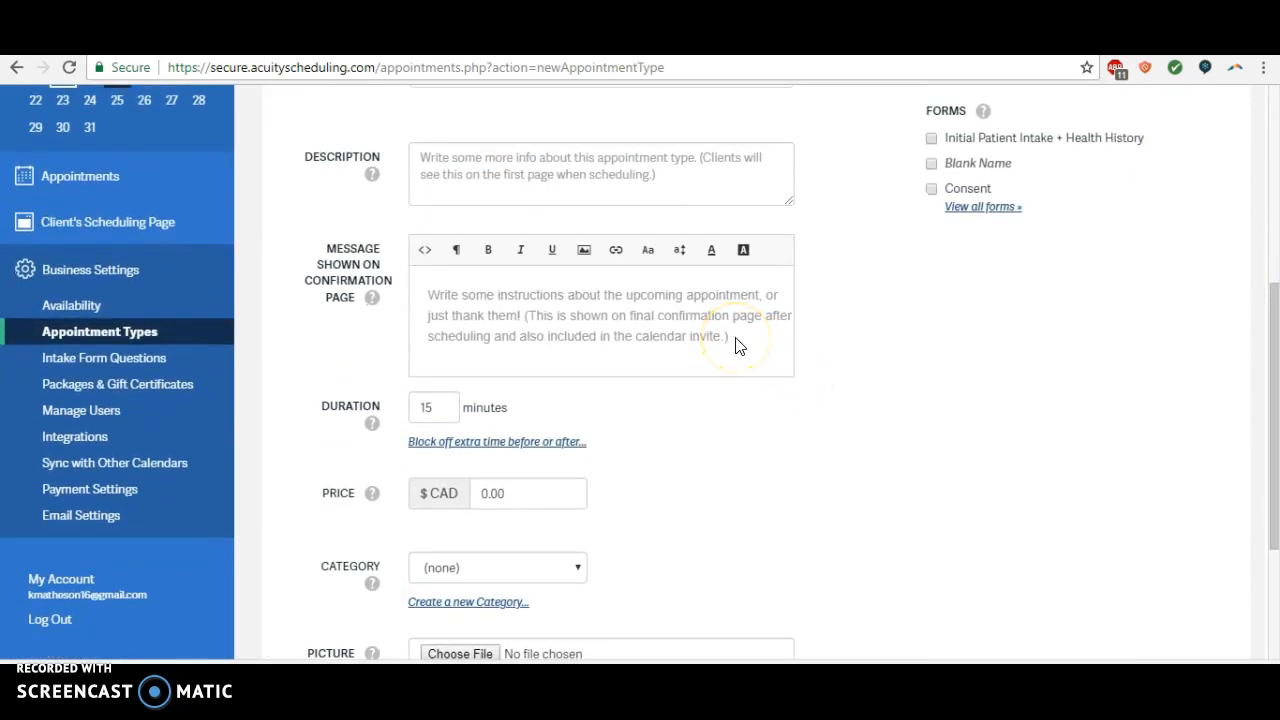
click(436, 291)
text(Succes)
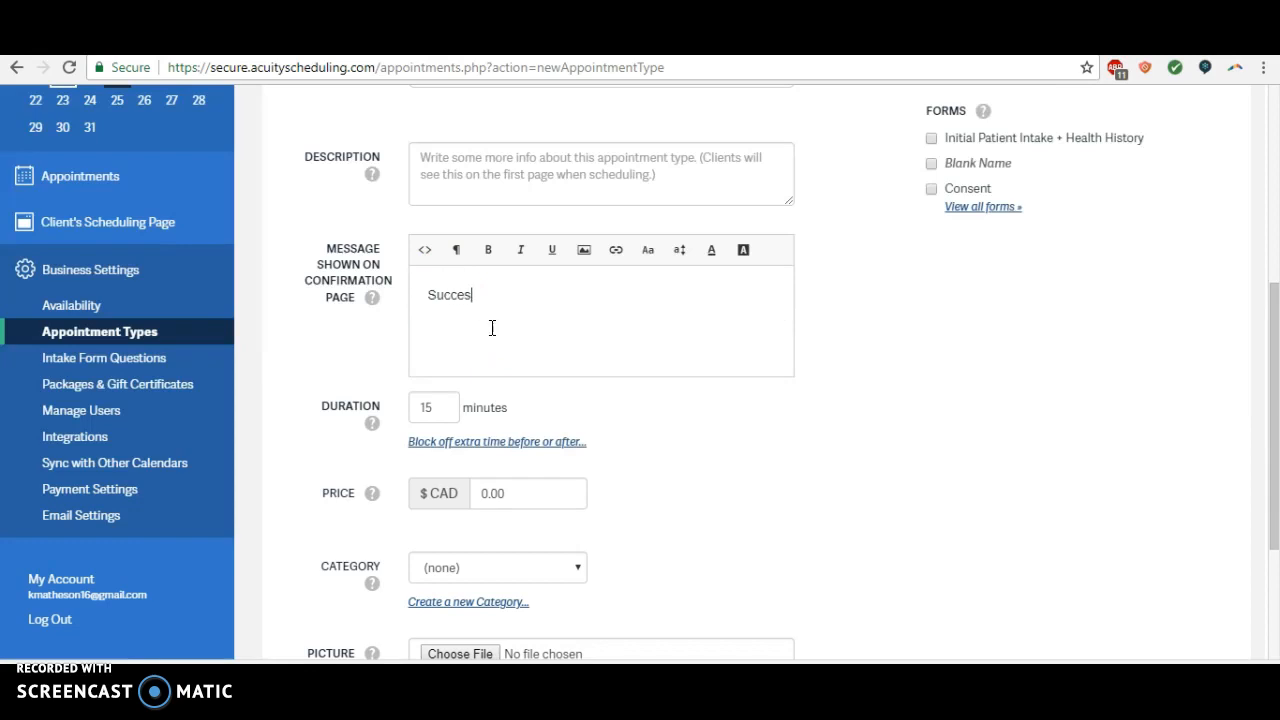
text(s! Yreou're booked in for your F)
click(492, 328)
text(re)
key(BackSpace)
key(BackSpace)
click(650, 295)
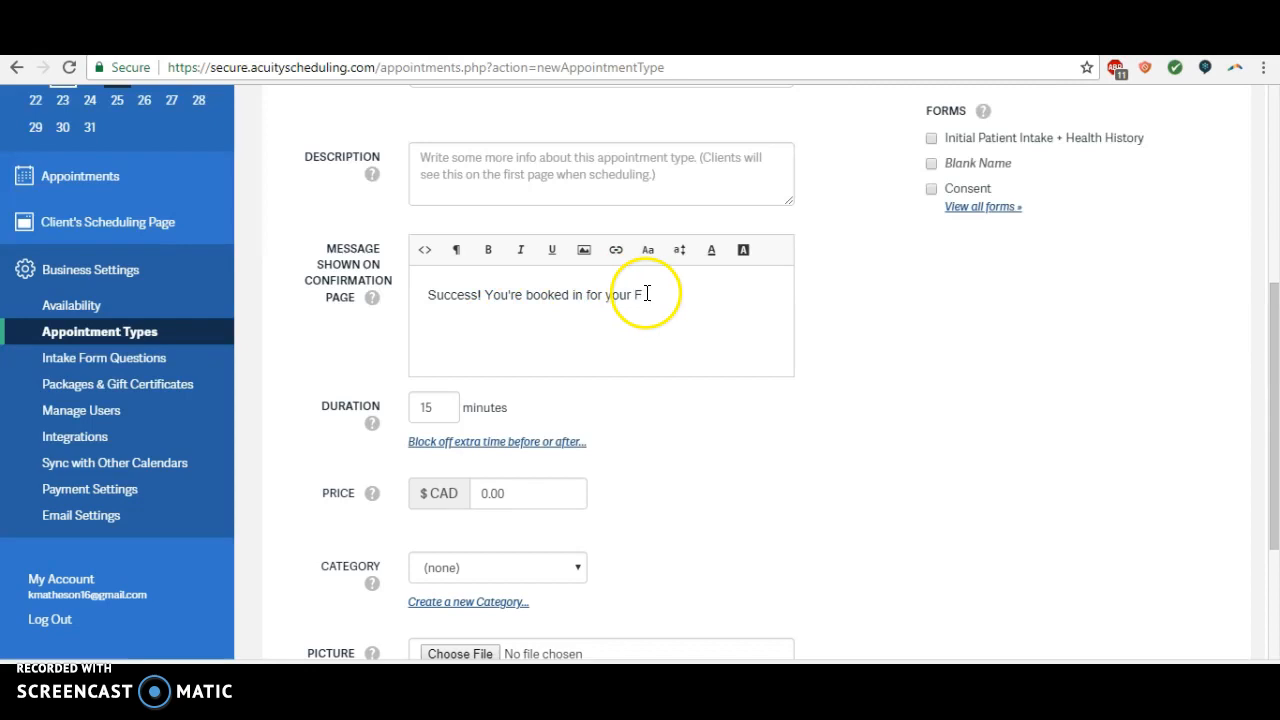
text(ree Nu)
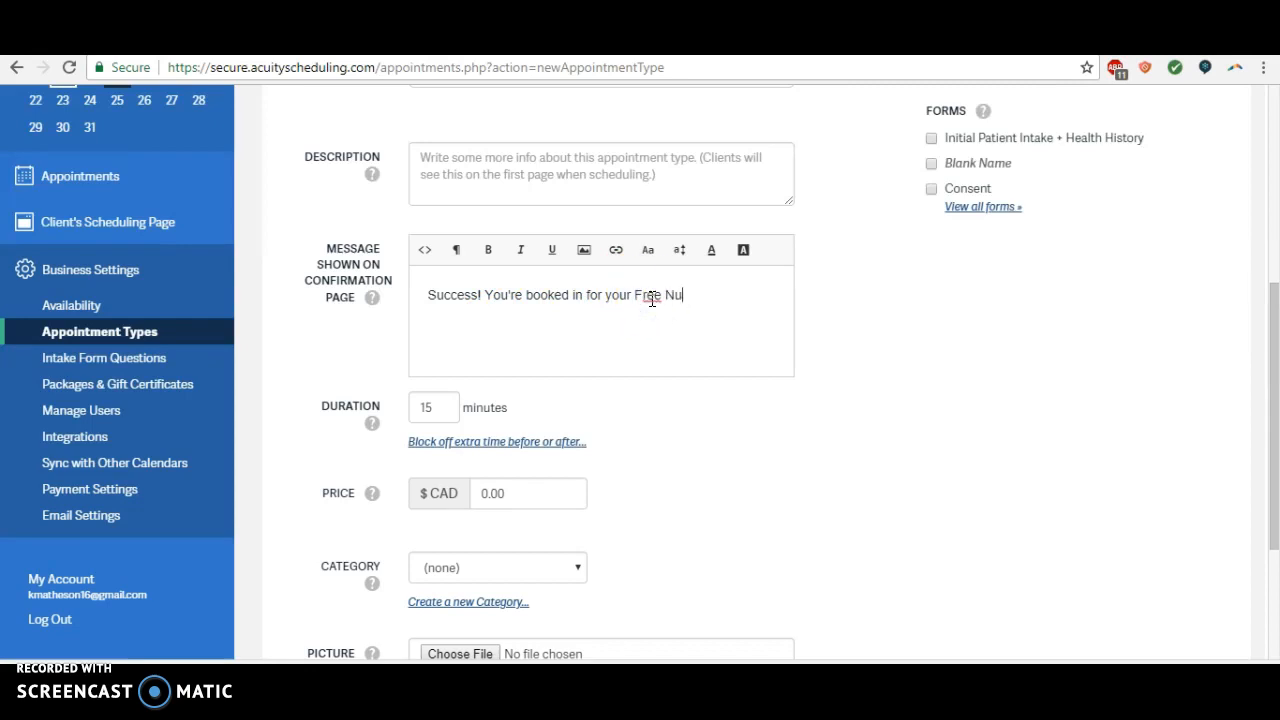
text(trition Consultation!)
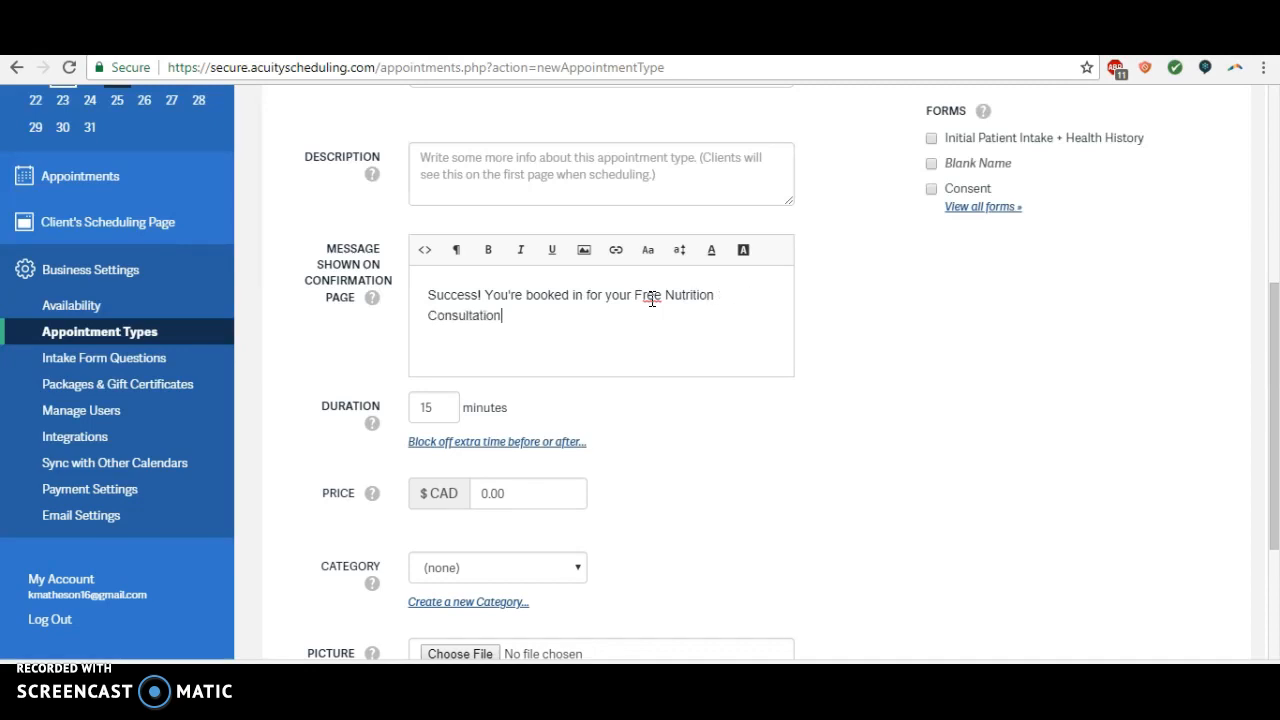
Step: Add a second paragraph to the confirmation message reading "Really look forward to seeing you soon!"
key(Return)
text(Rea)
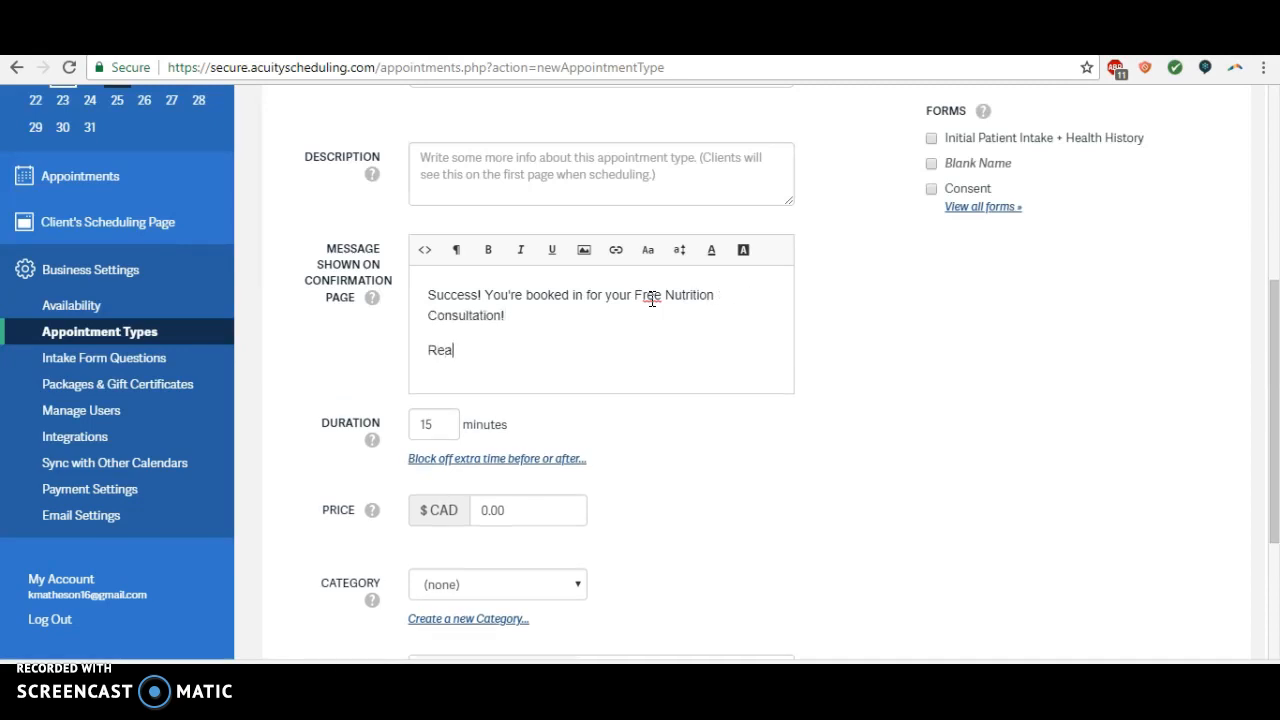
text(lly look forward to seeing you soon!)
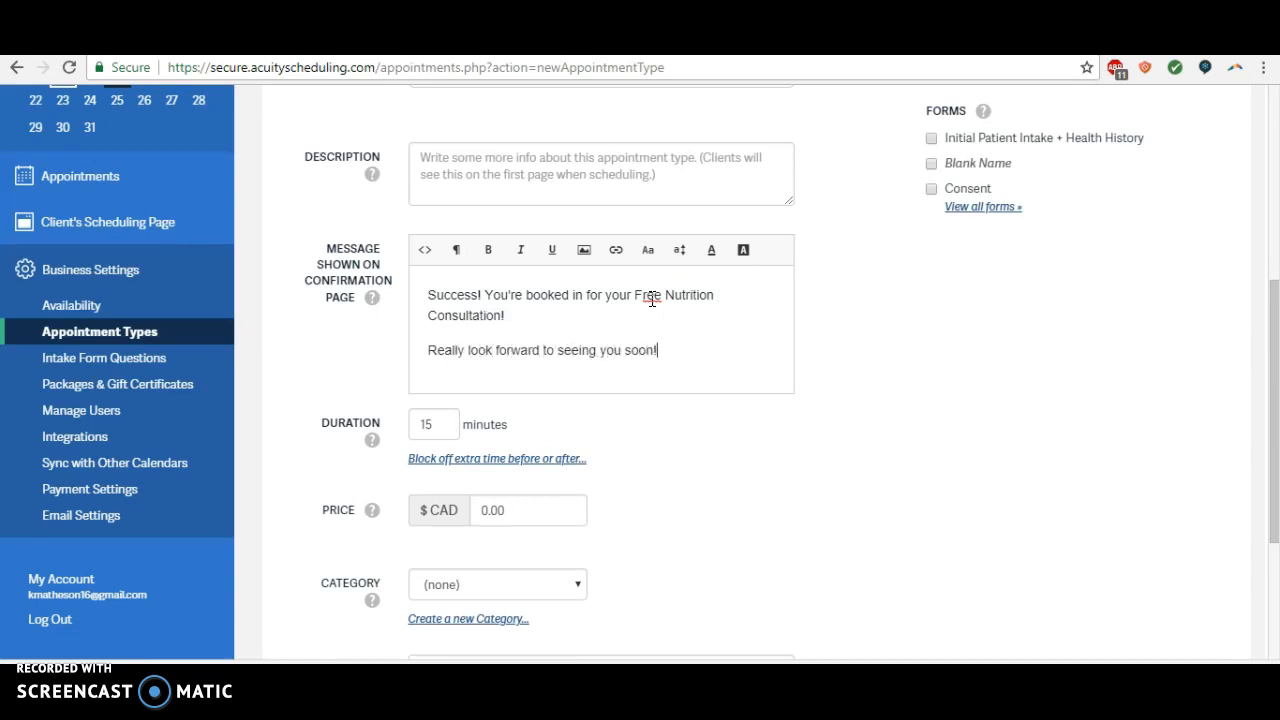
Step: Add a third paragraph to the confirmation message reading "In the meantime, come check out my free online community."
key(Return)
key(Return)
text(In)
key(BackSpace)
key(BackSpace)
key(BackSpace)
text(In)
key(BackSpace)
key(BackSpace)
text(In the mea)
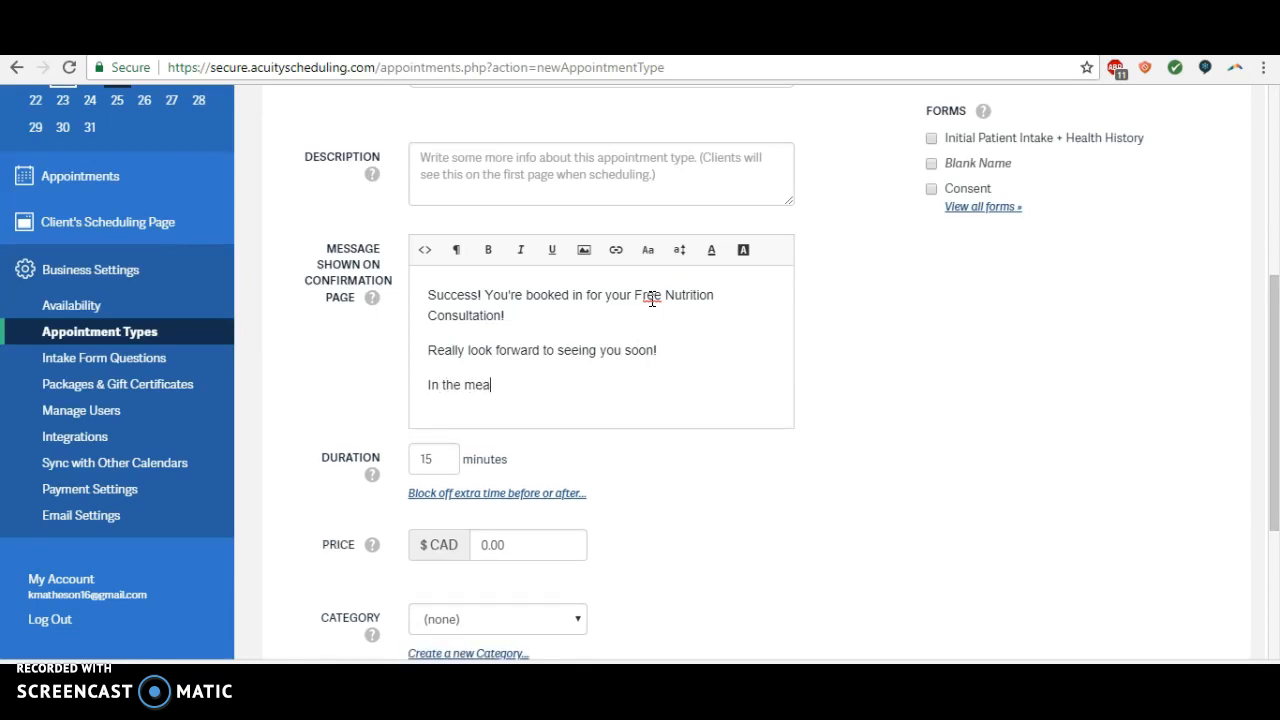
text(ntime, come check out my )
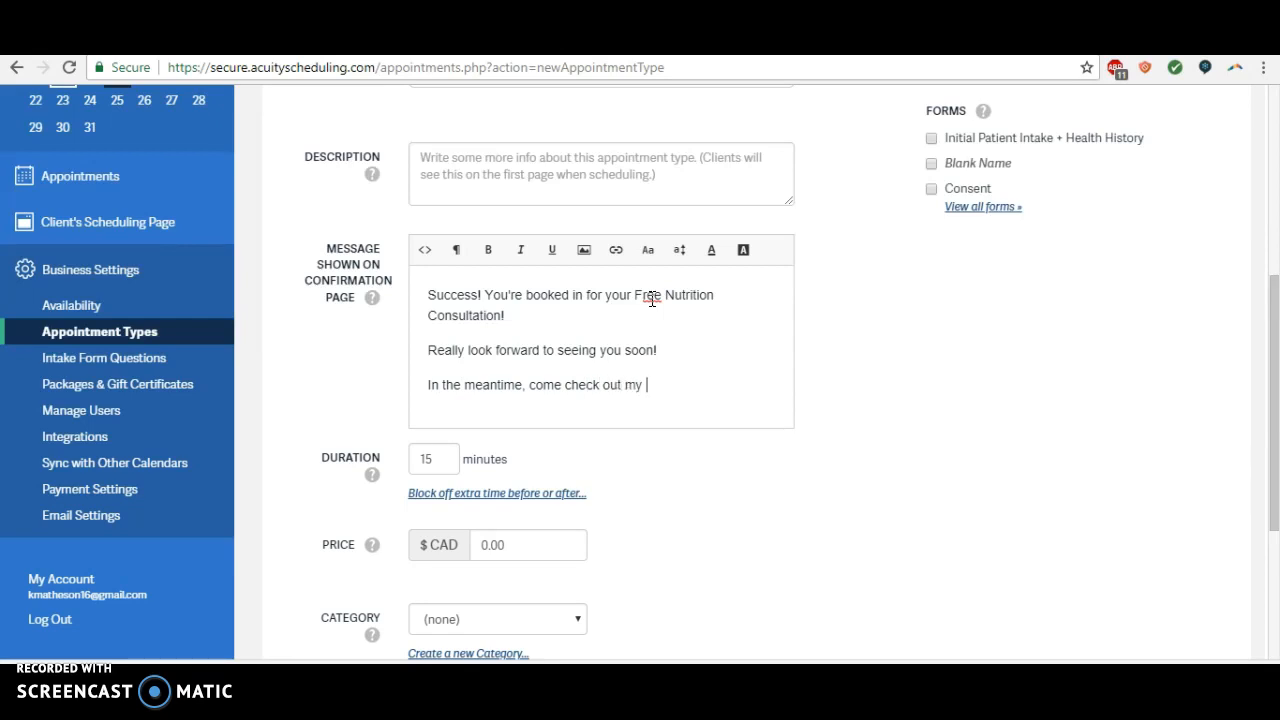
text(free online community)
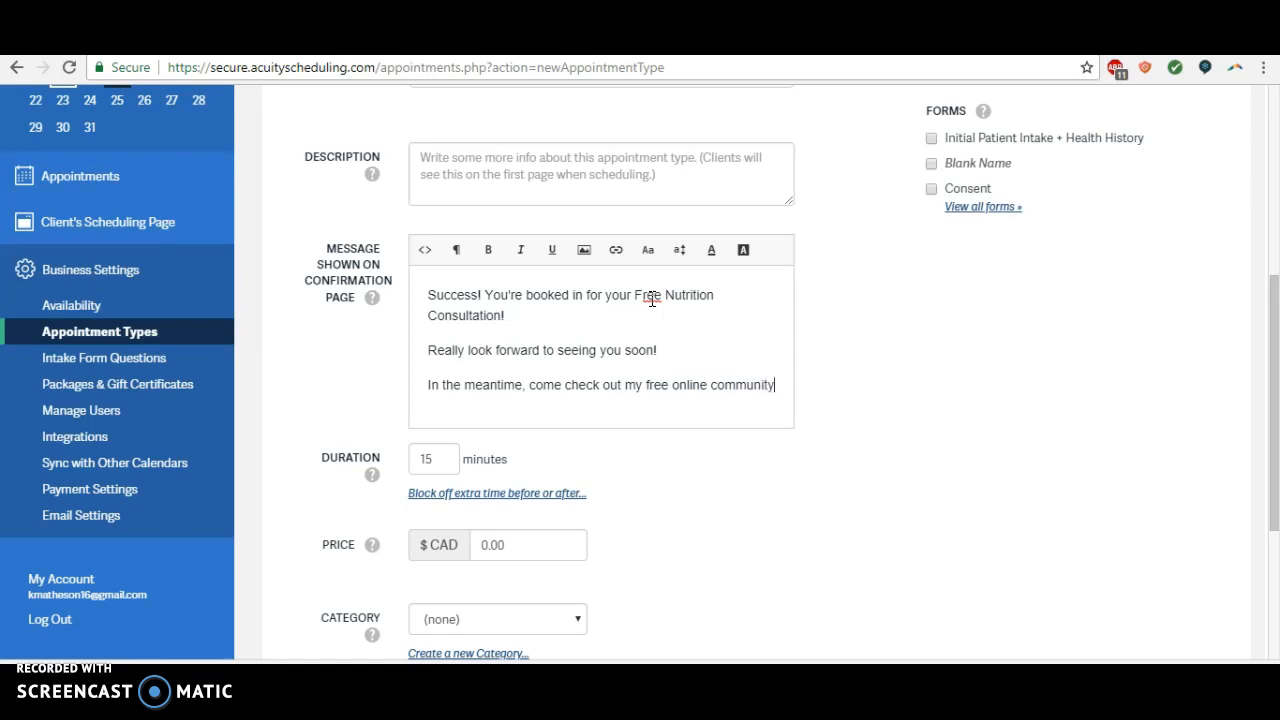
text(.)
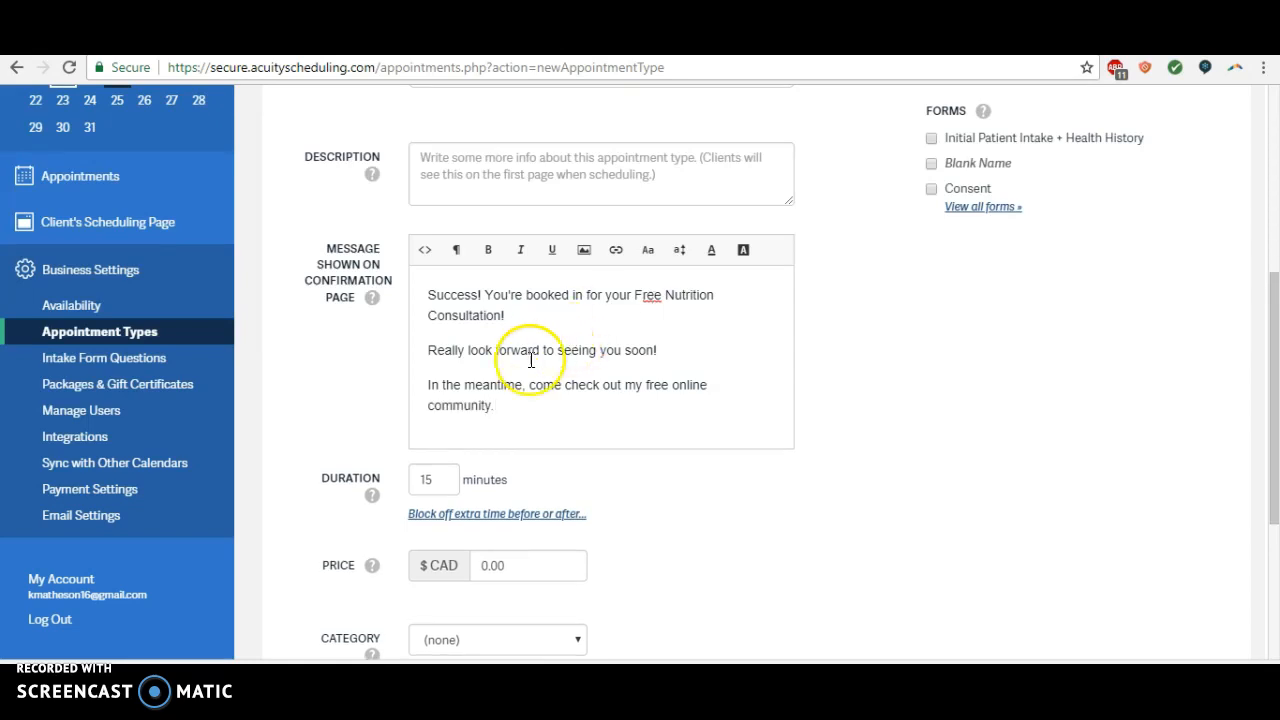
shift+click(659, 391)
drag(662, 391, 492, 407)
click(674, 390)
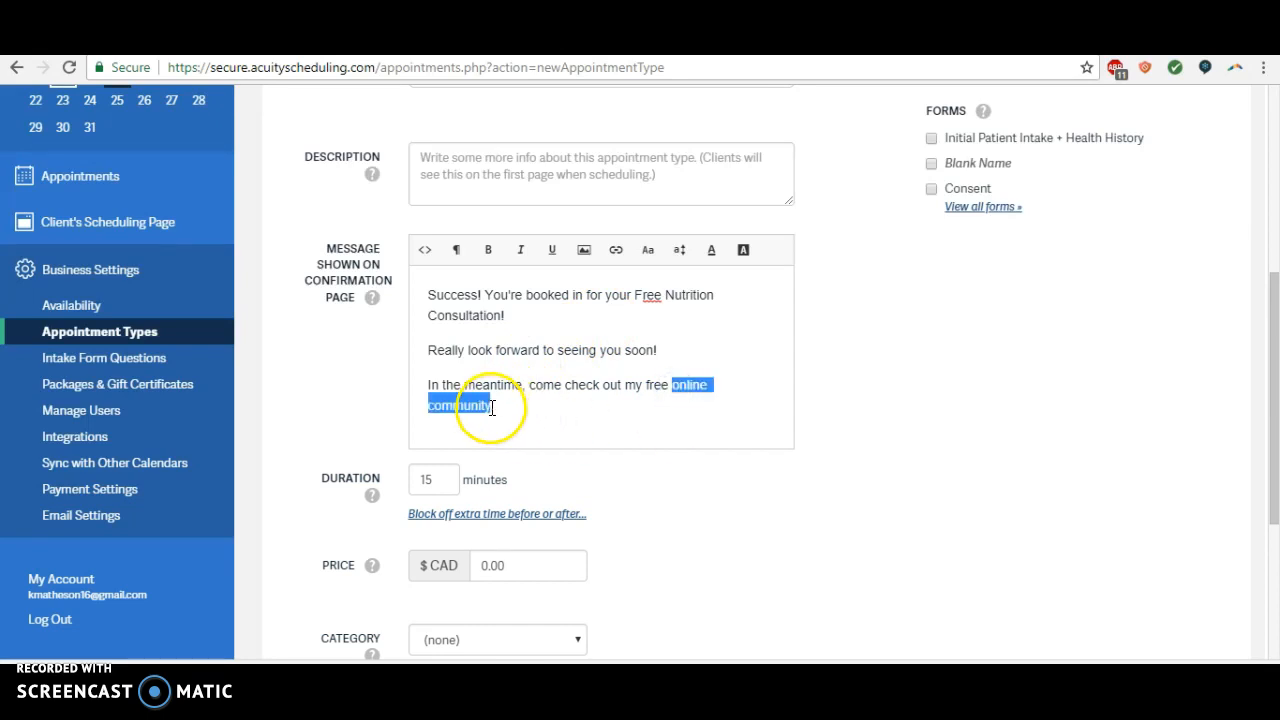
click(616, 249)
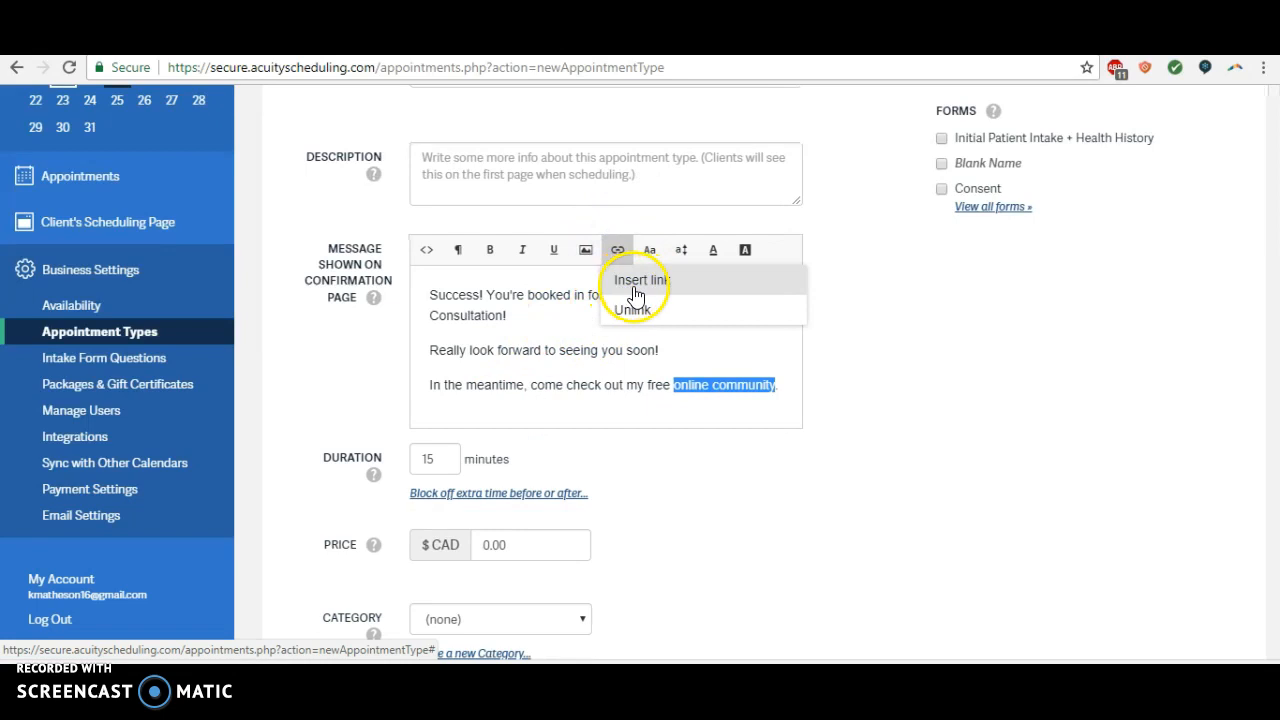
click(632, 281)
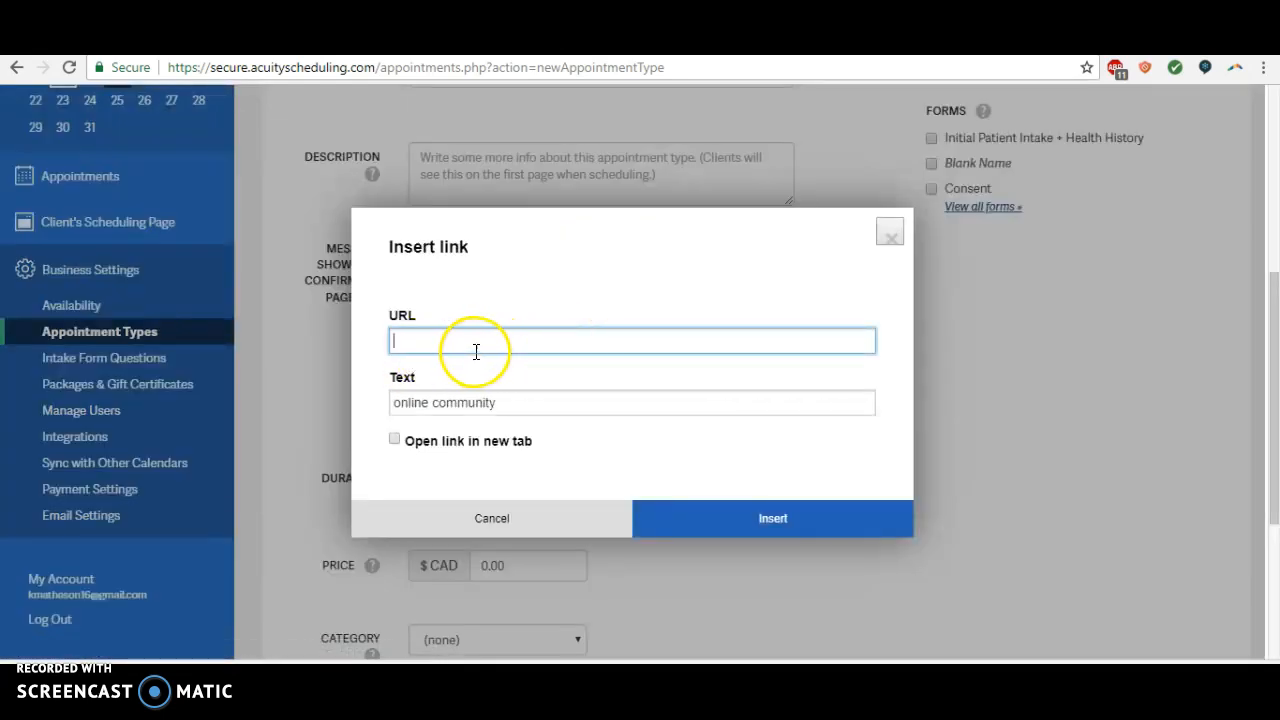
click(890, 232)
click(543, 405)
drag(543, 405, 441, 400)
click(503, 406)
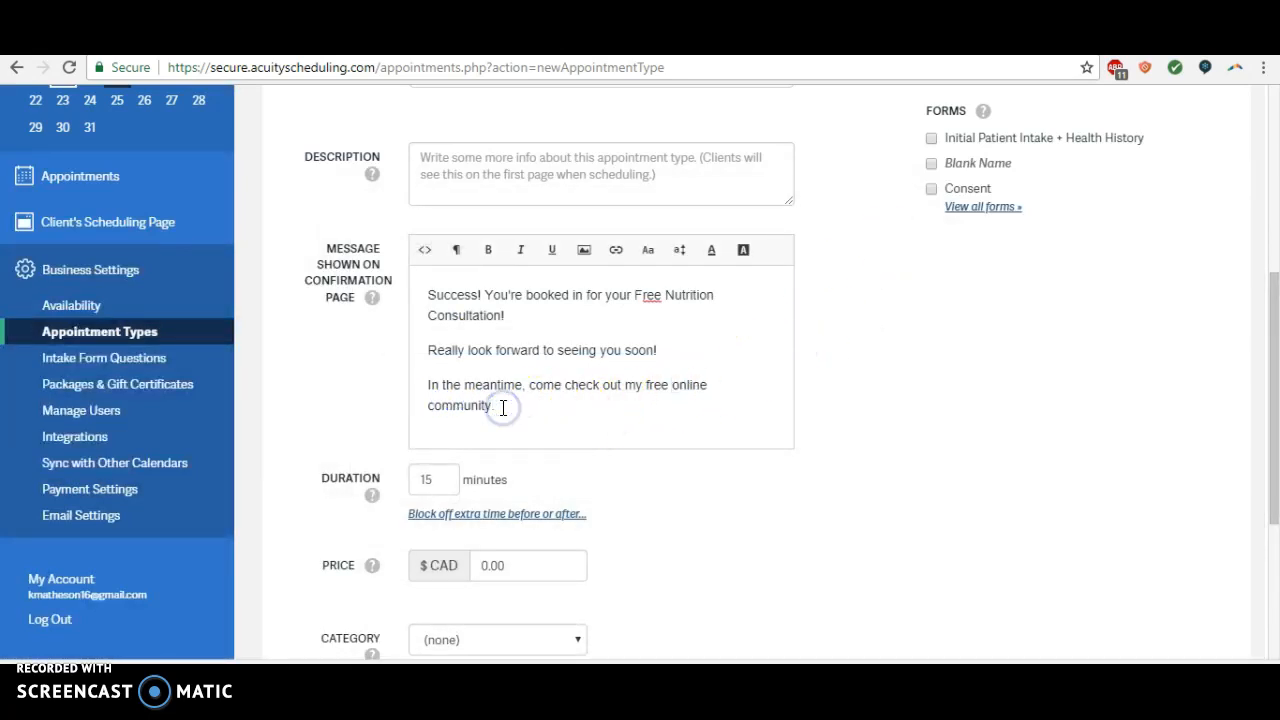
Step: Attach the Blank Name and Consent forms to the service
click(1272, 340)
drag(1272, 340, 1258, 278)
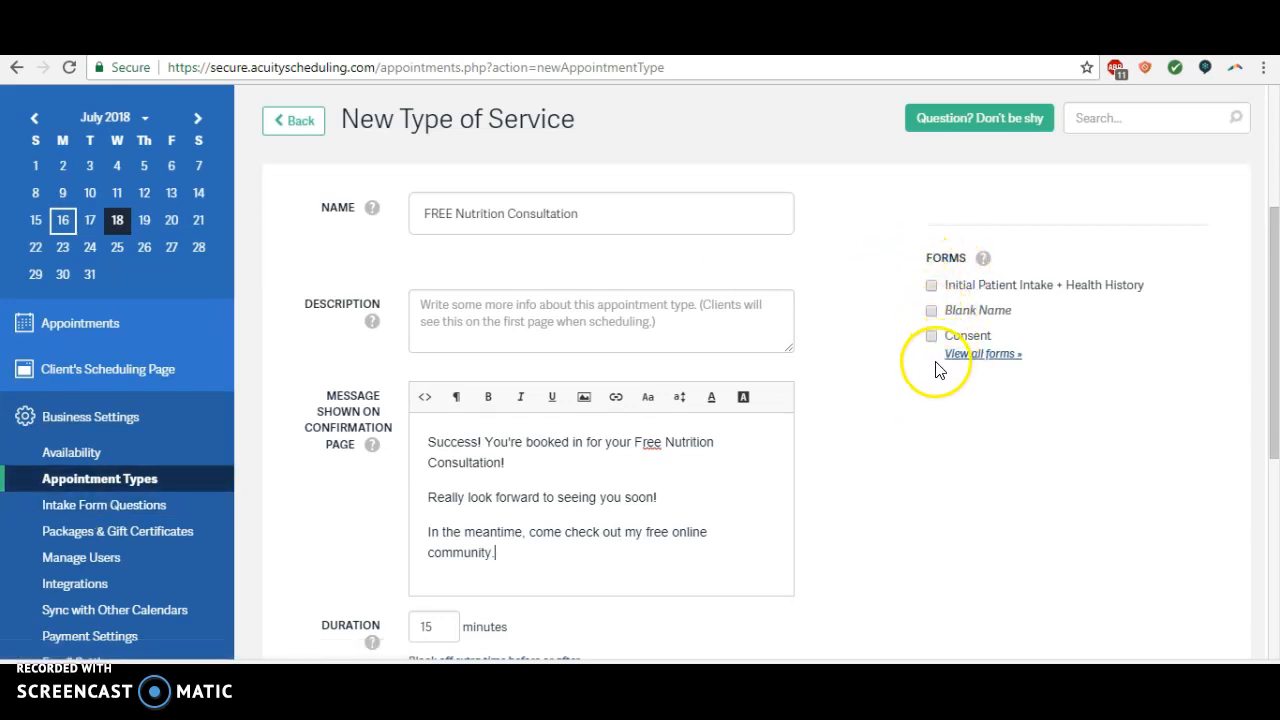
click(931, 312)
drag(1274, 300, 1273, 315)
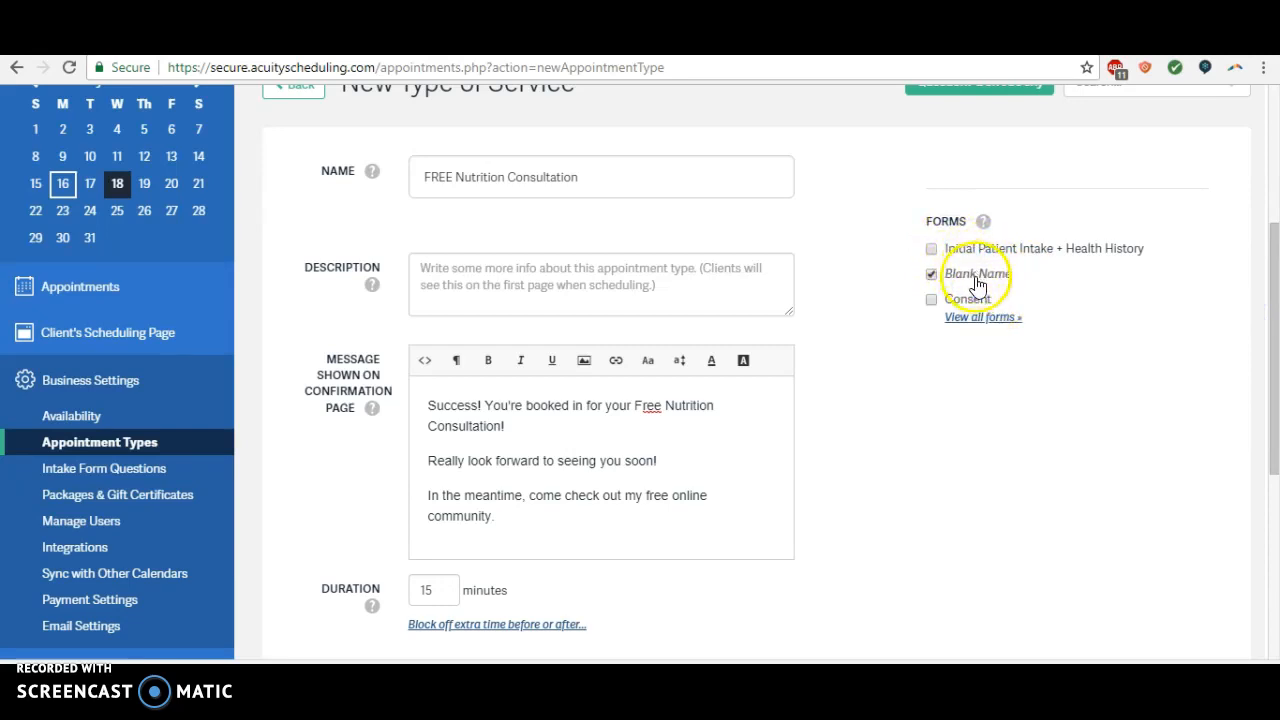
click(931, 300)
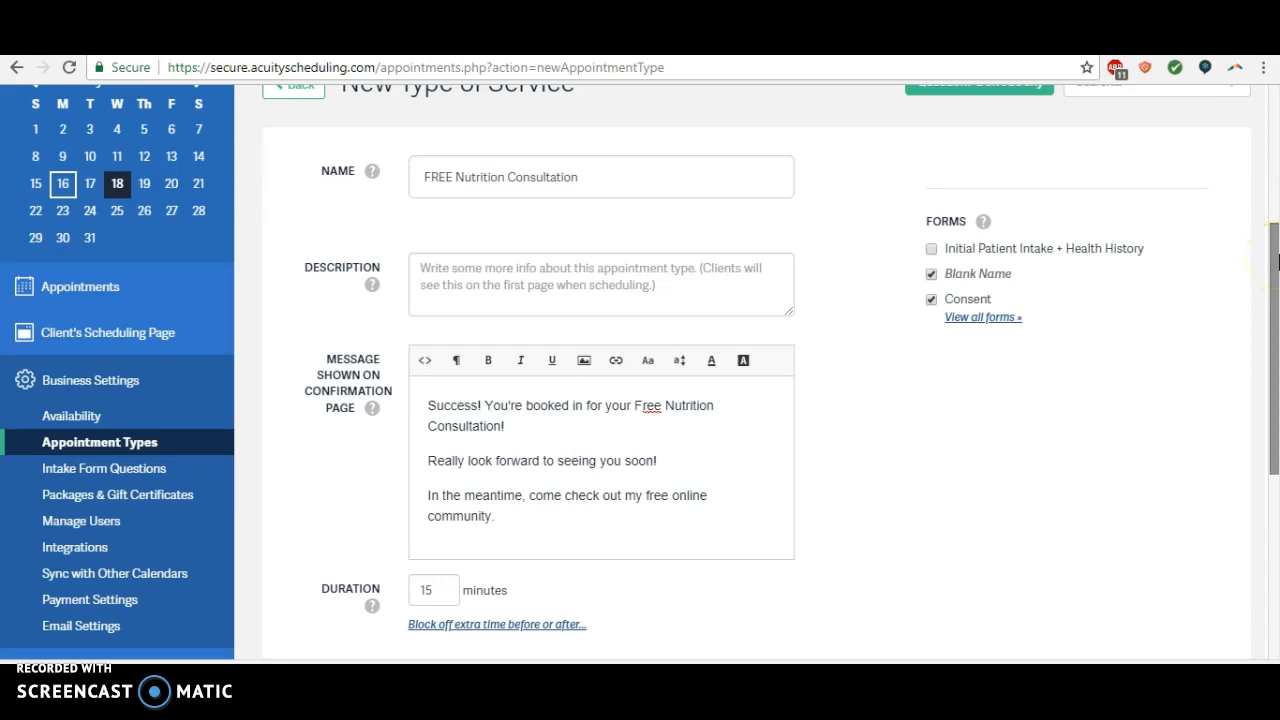
Step: Set the service's access to Private, leaving the category at none, and create the appointment type
drag(1276, 262, 1275, 380)
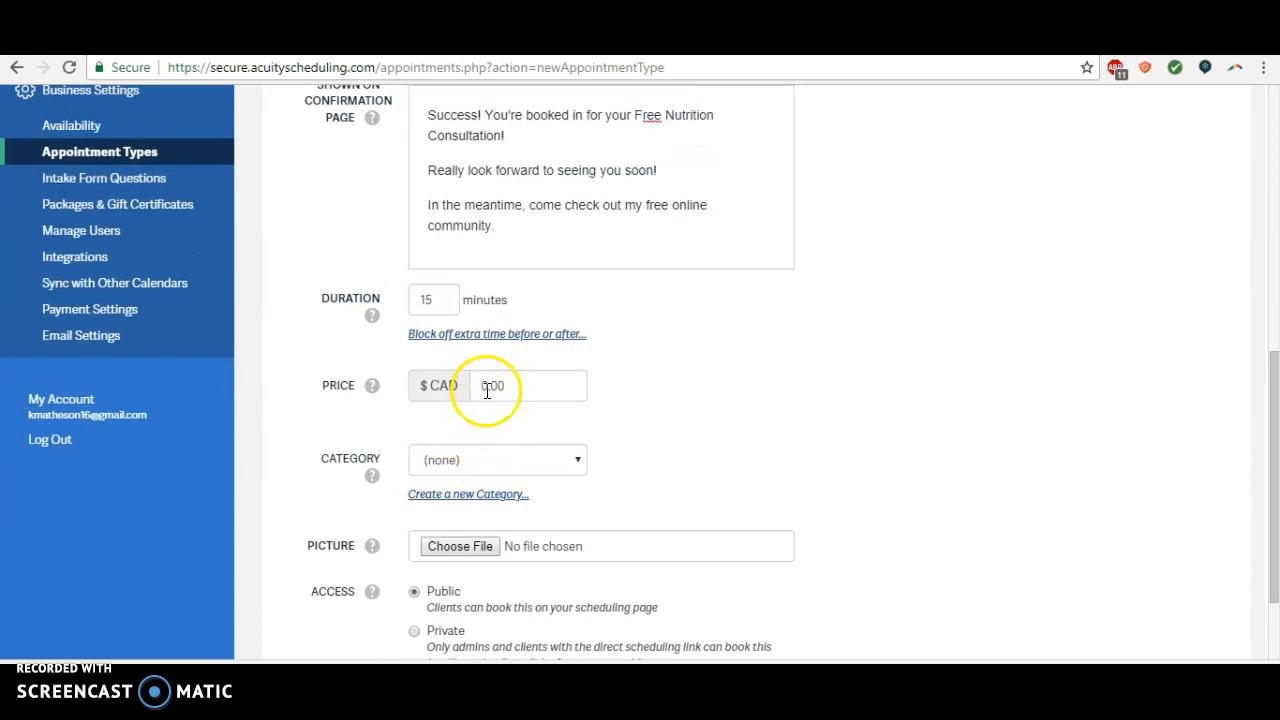
click(540, 465)
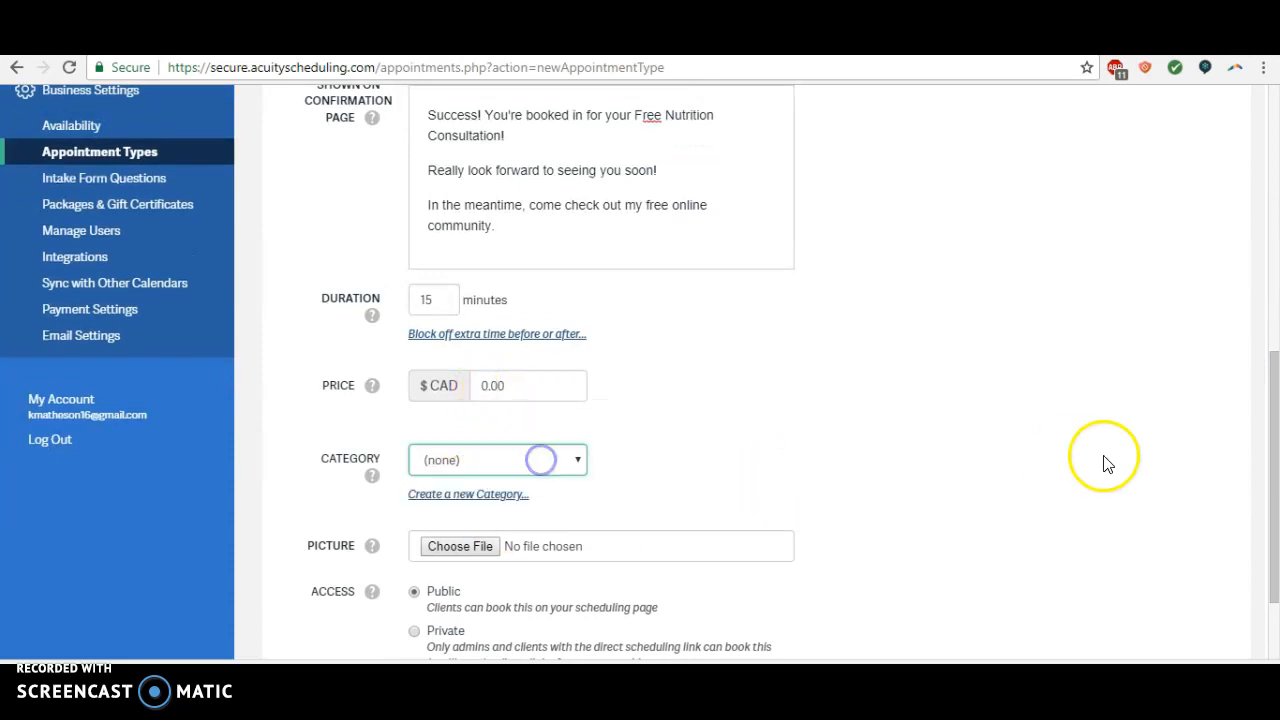
drag(1275, 410, 1271, 471)
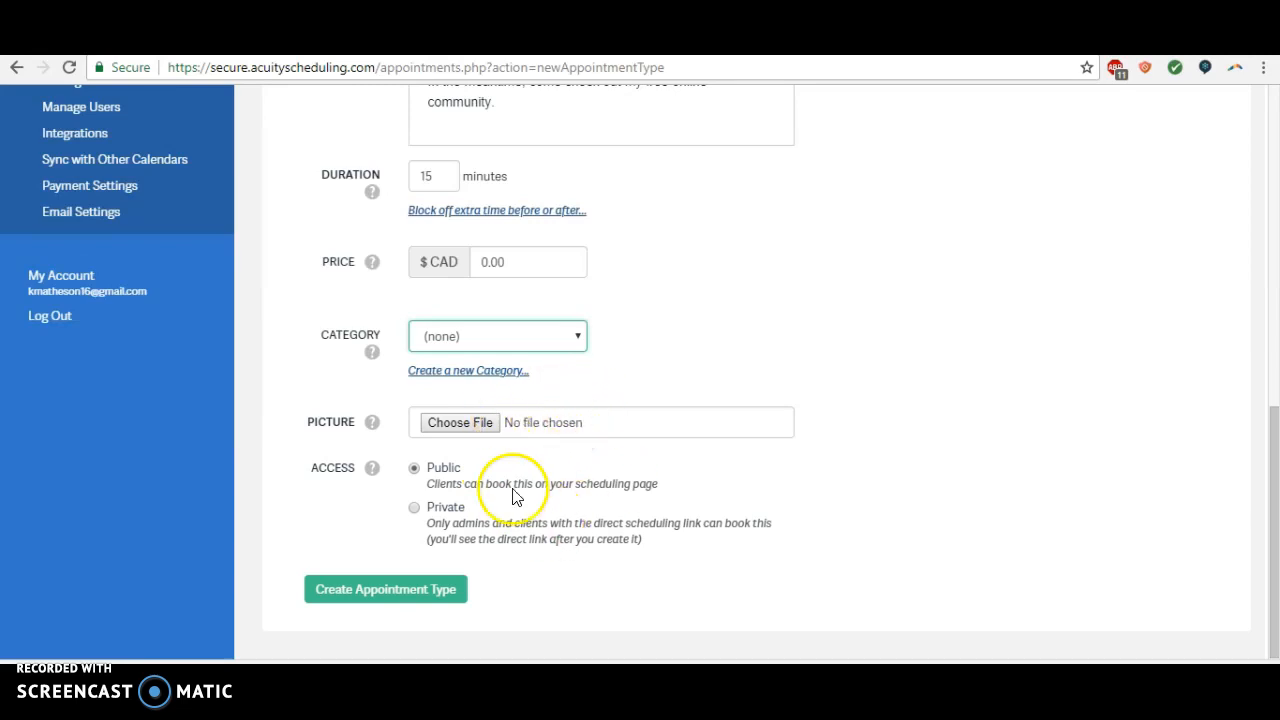
click(415, 510)
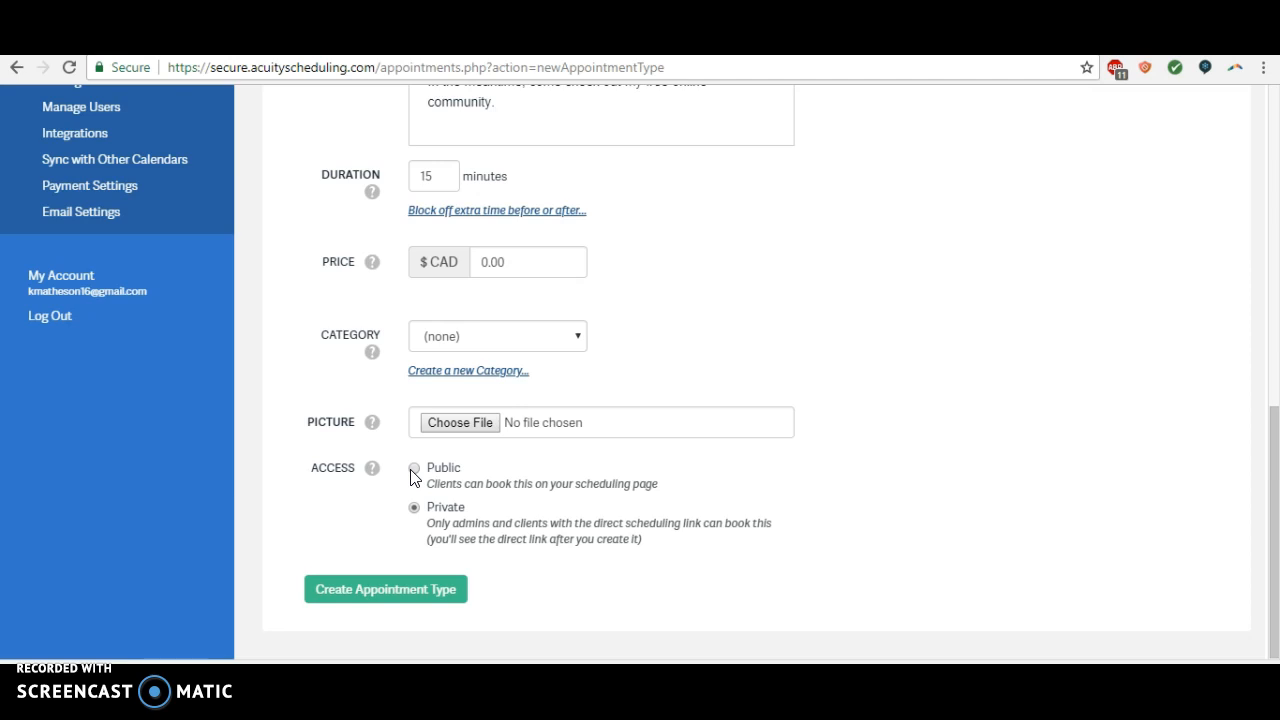
click(1275, 455)
click(405, 599)
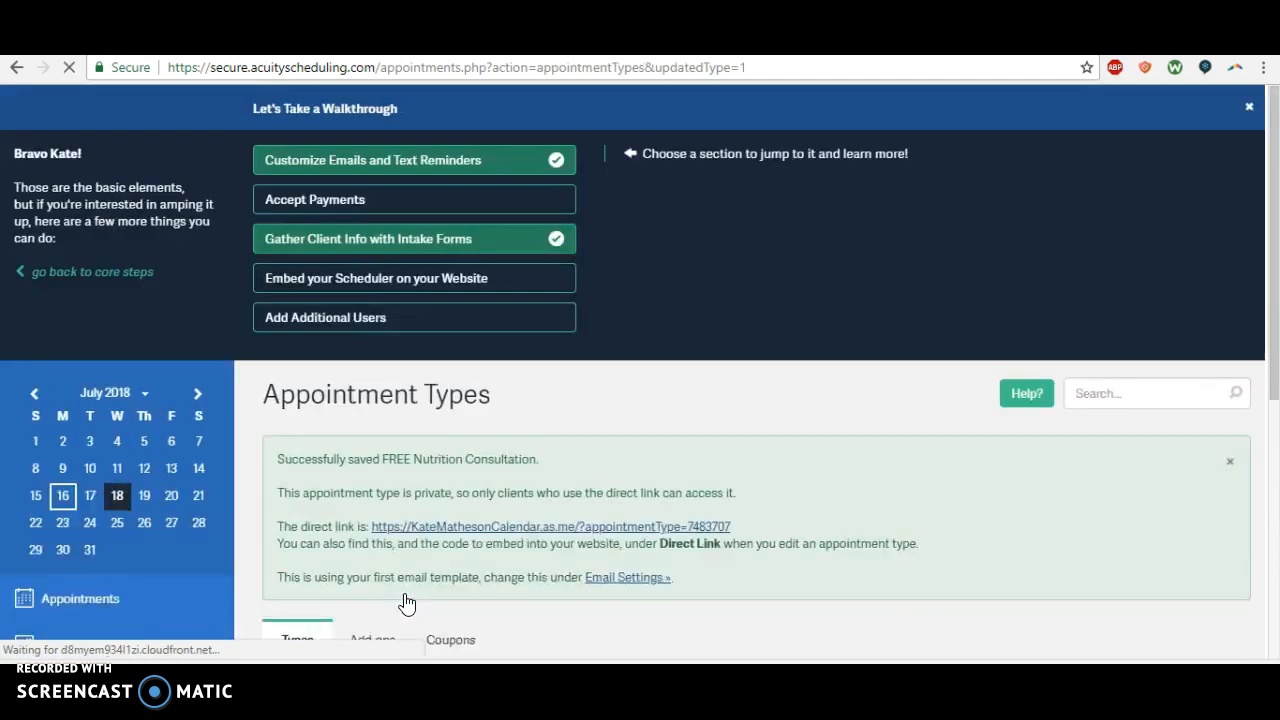
drag(1275, 165, 1277, 449)
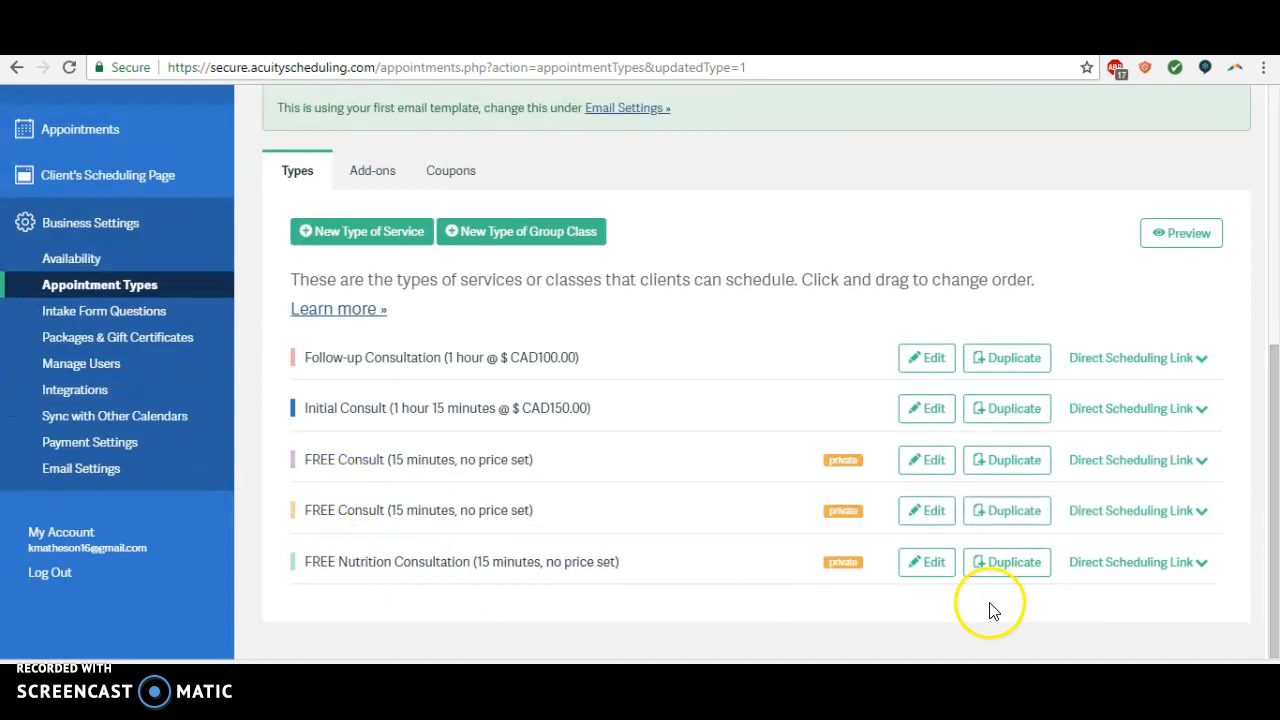
Step: Expand the direct scheduling link options for FREE Nutrition Consultation and select the full direct link URL
click(1180, 570)
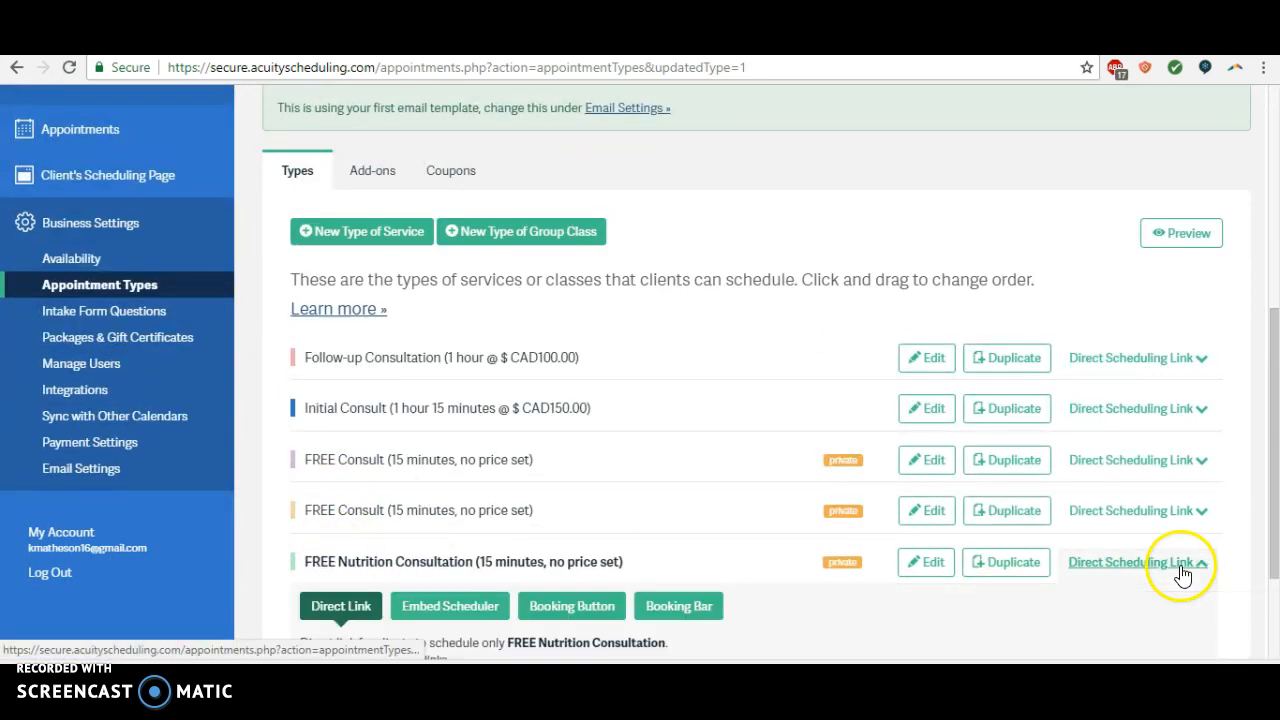
drag(1266, 374, 1275, 455)
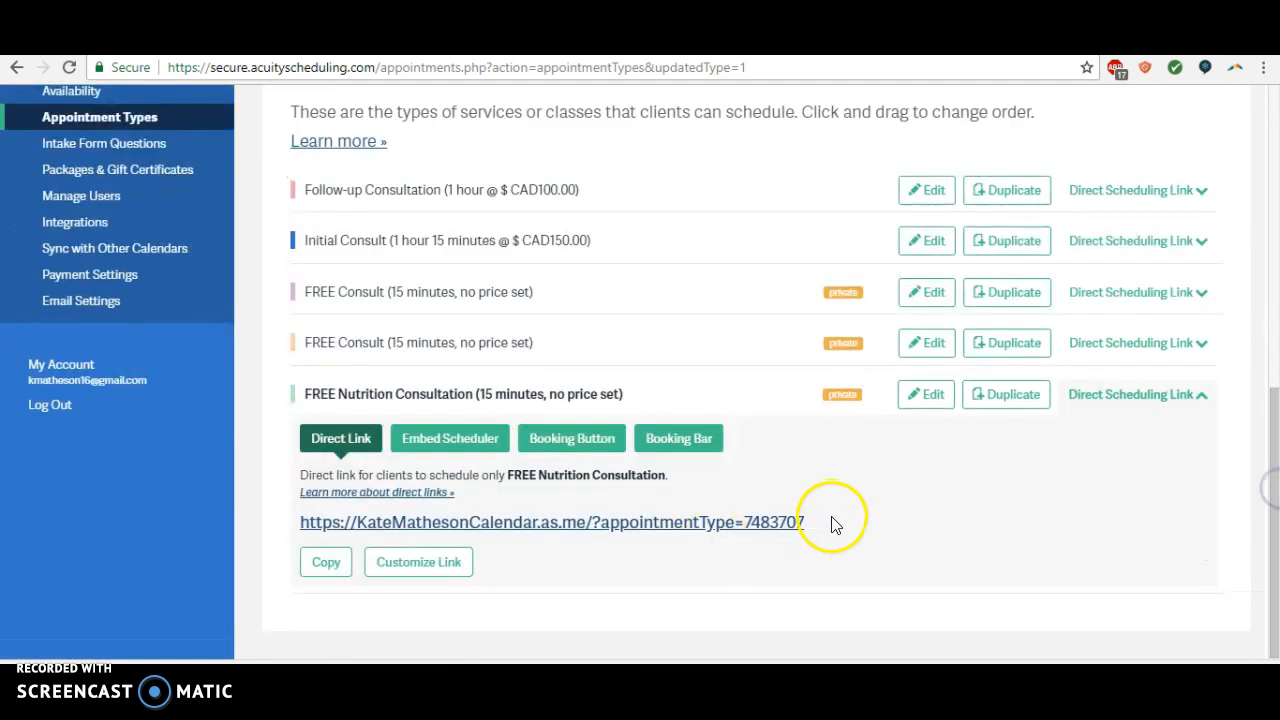
drag(831, 522, 297, 527)
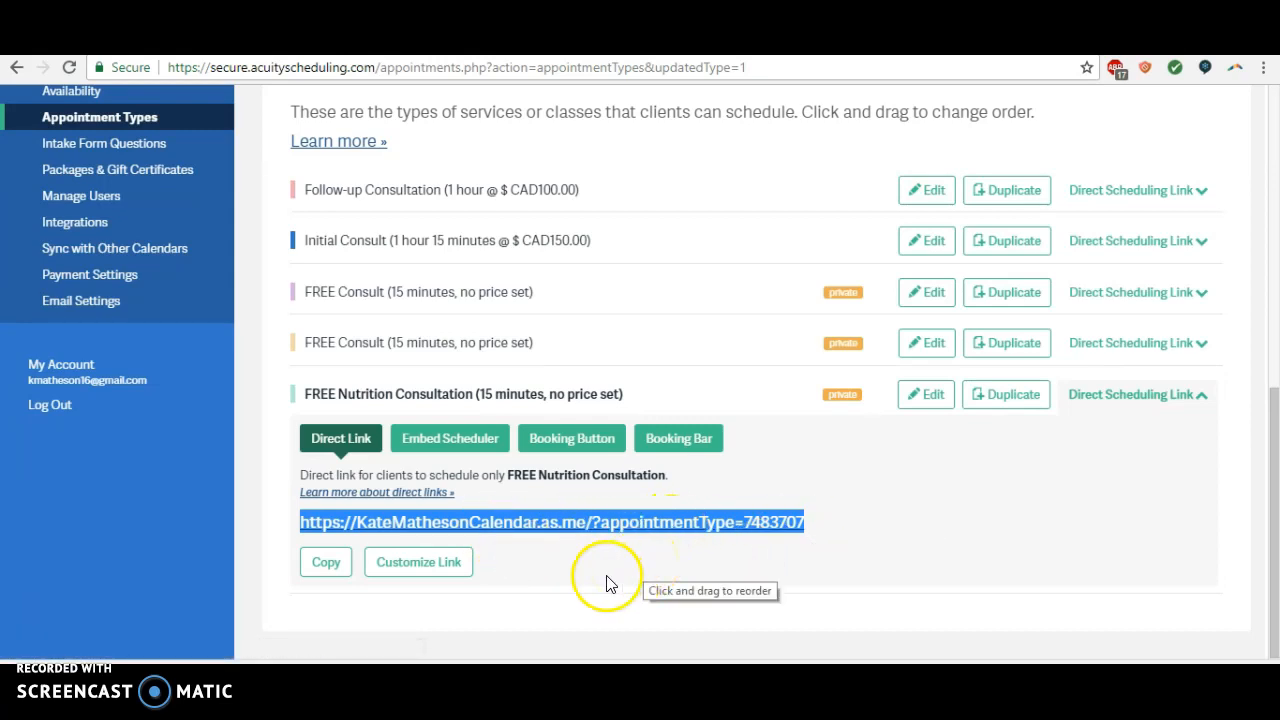
Step: Open the Availability settings and review the regular weekly hours and the section for specific days
drag(1275, 495, 1275, 325)
click(50, 503)
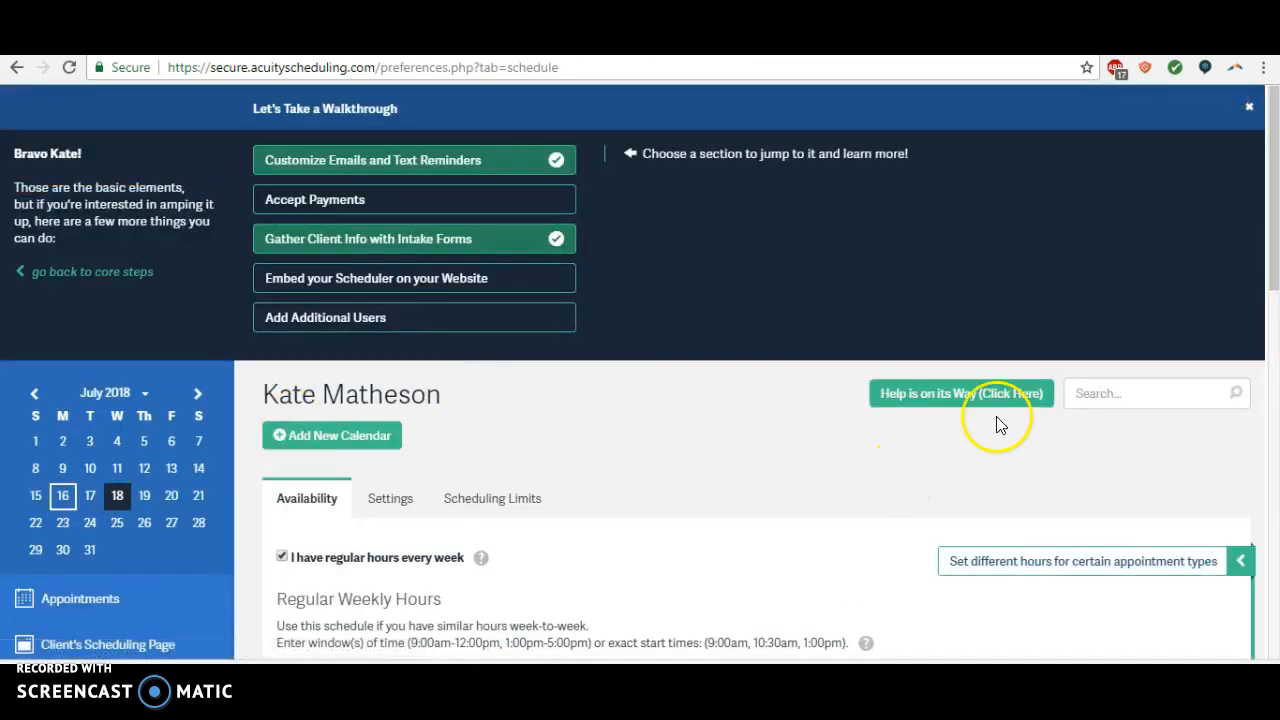
drag(1270, 232, 1275, 287)
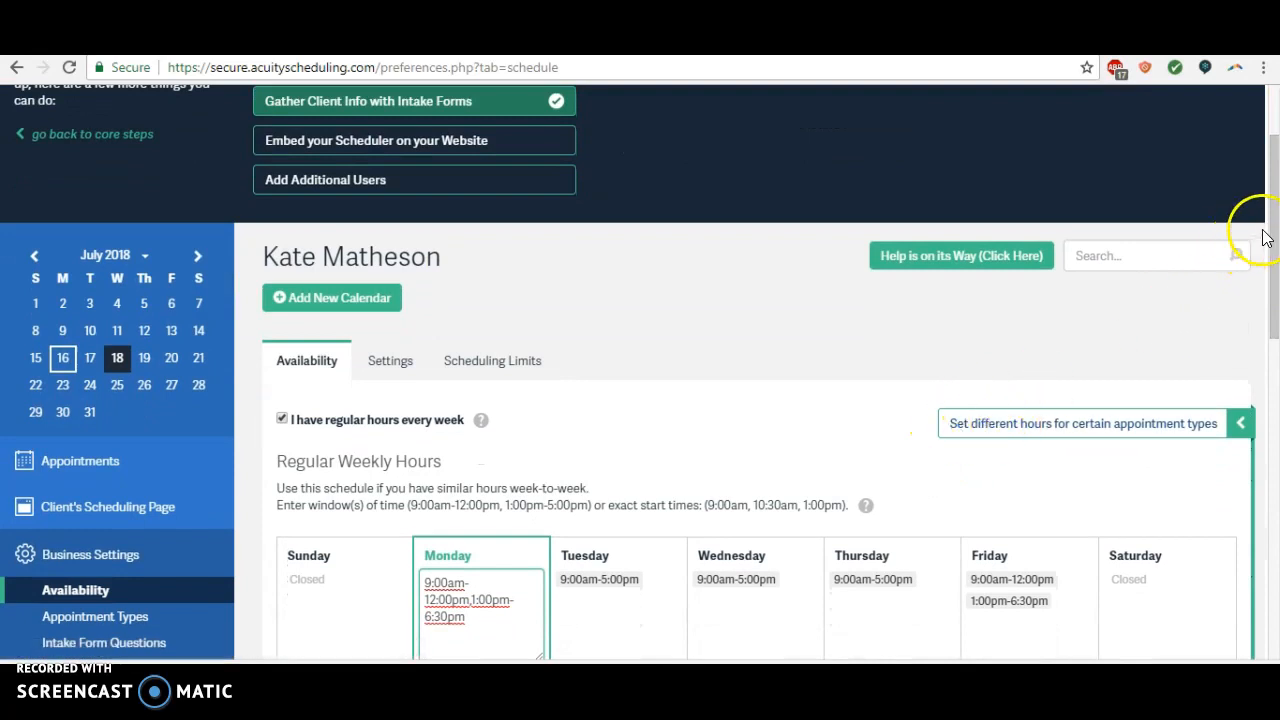
drag(1270, 237, 1275, 250)
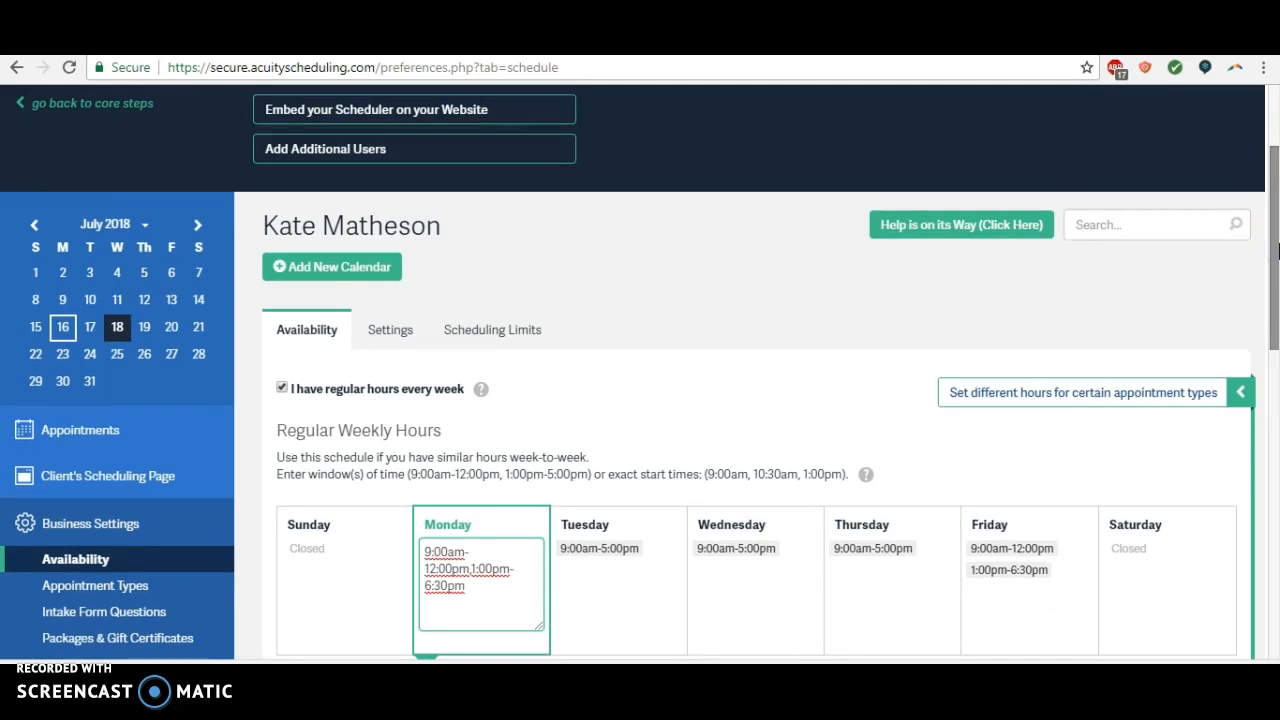
click(1274, 243)
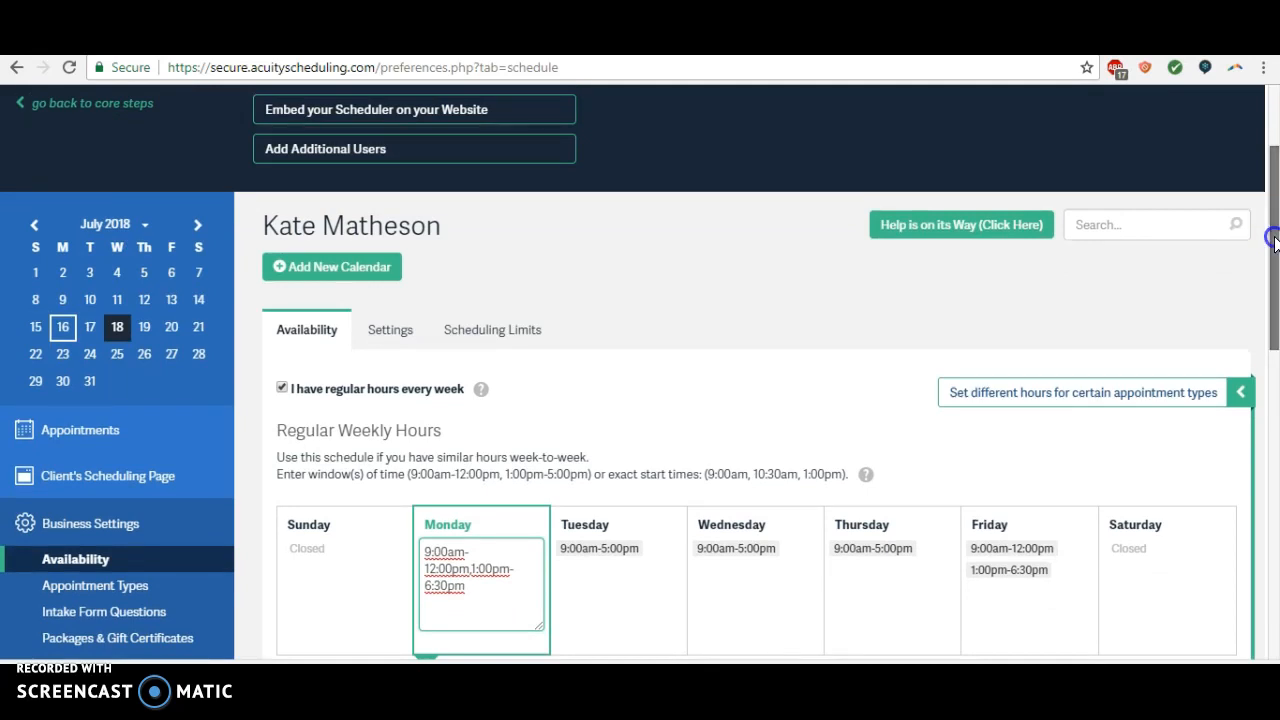
drag(1274, 243, 1275, 258)
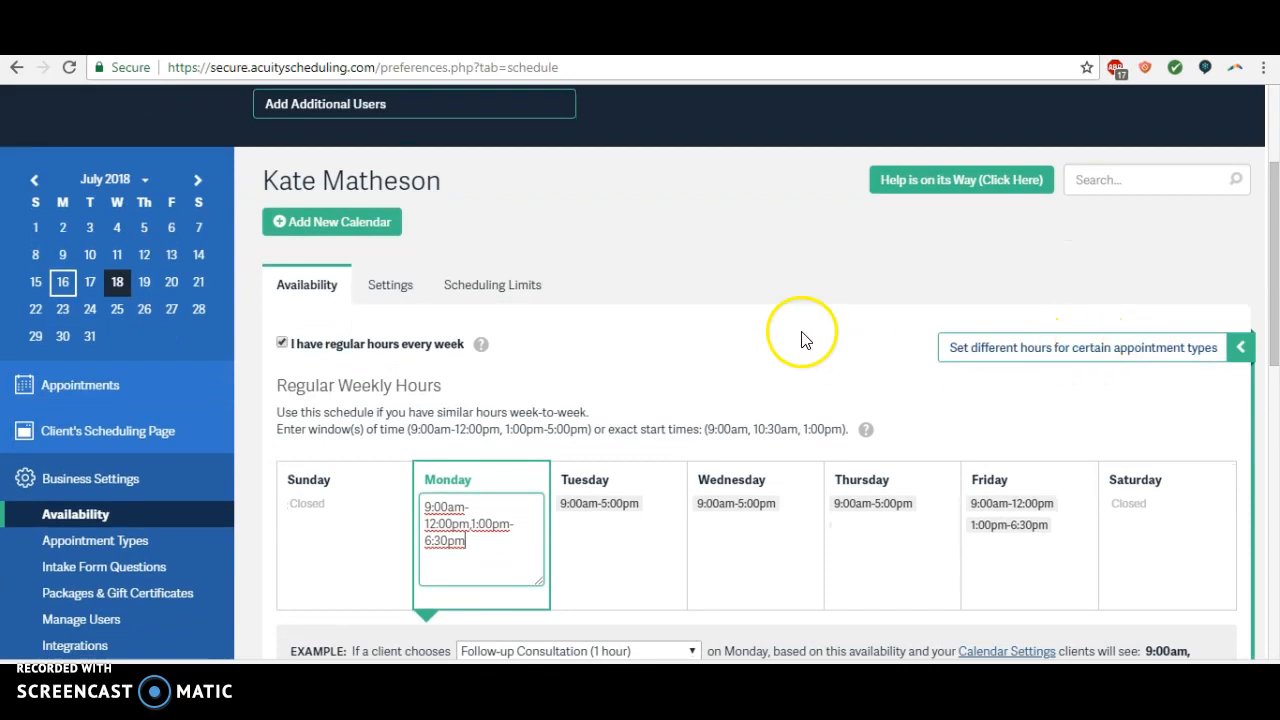
click(1273, 232)
drag(1273, 232, 1273, 302)
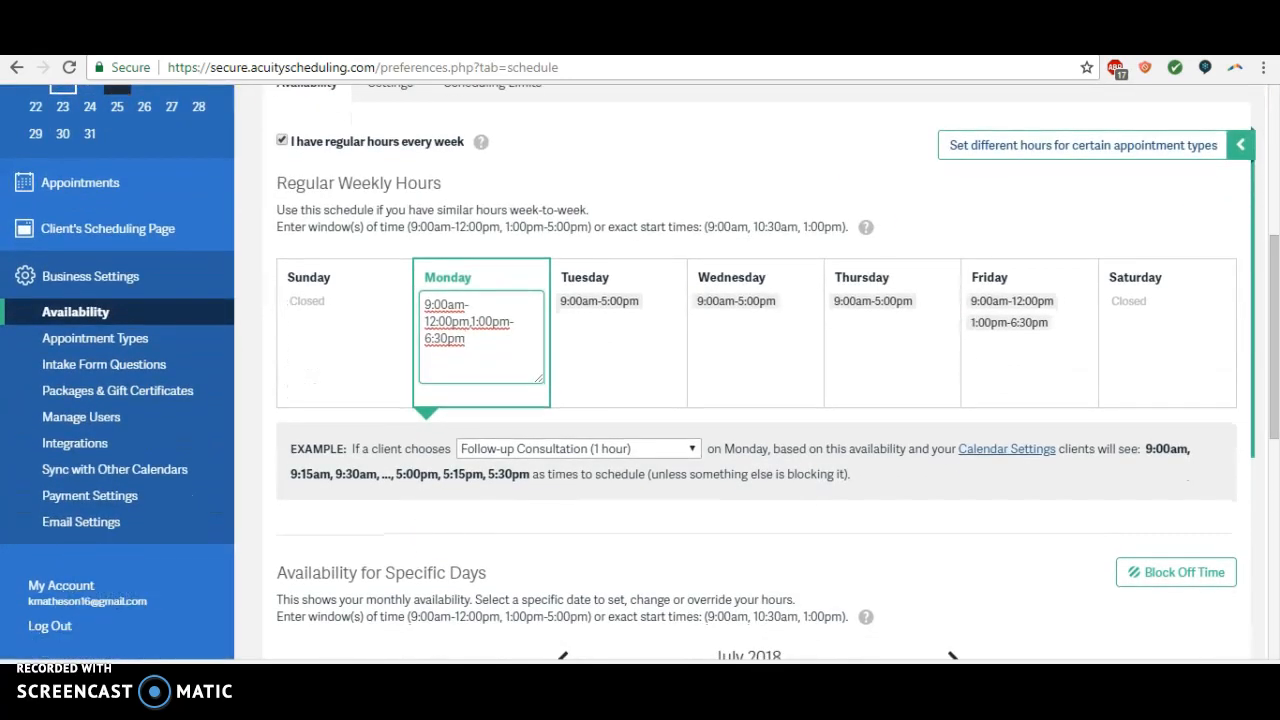